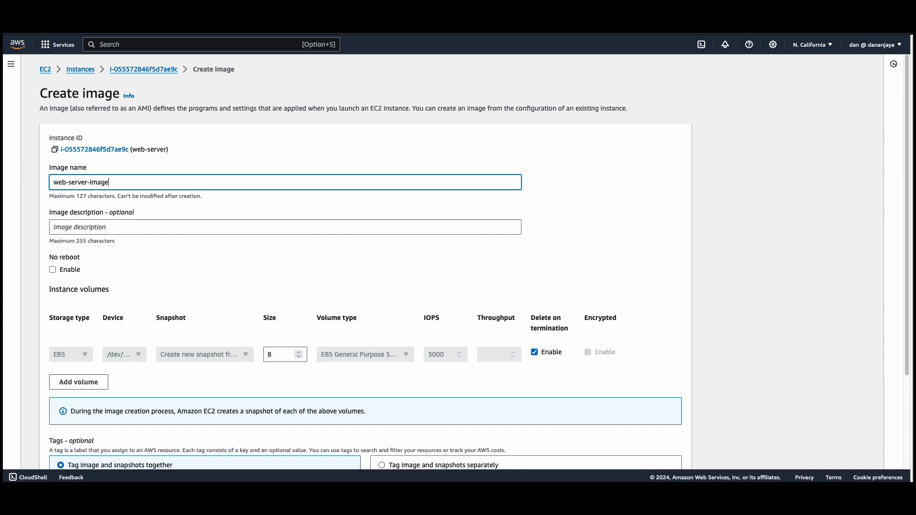
Enter web-server-image as the image description and create the image from the web-server instance
click(72, 225)
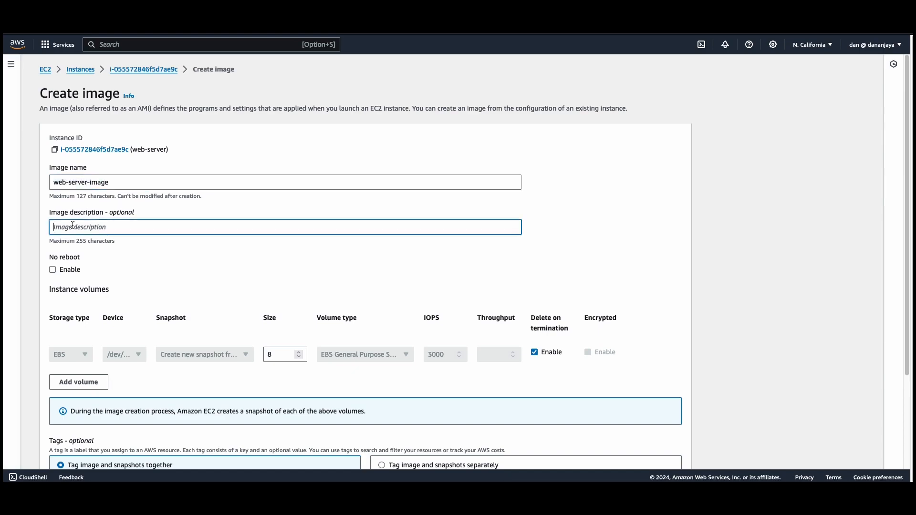
text(web-server-image)
scroll(94, 245, down, 3)
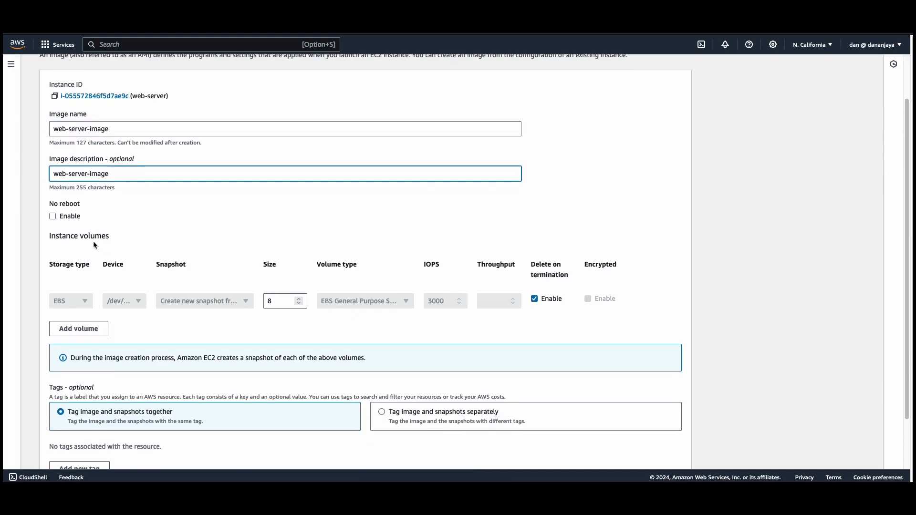
scroll(93, 244, down, 1)
click(662, 457)
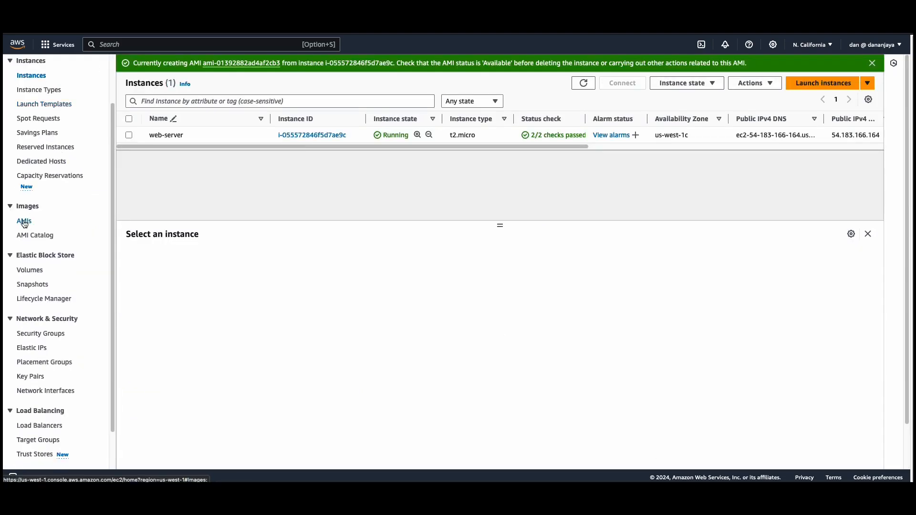
Open the list of owned AMIs and check the entry for web-server-image
click(25, 222)
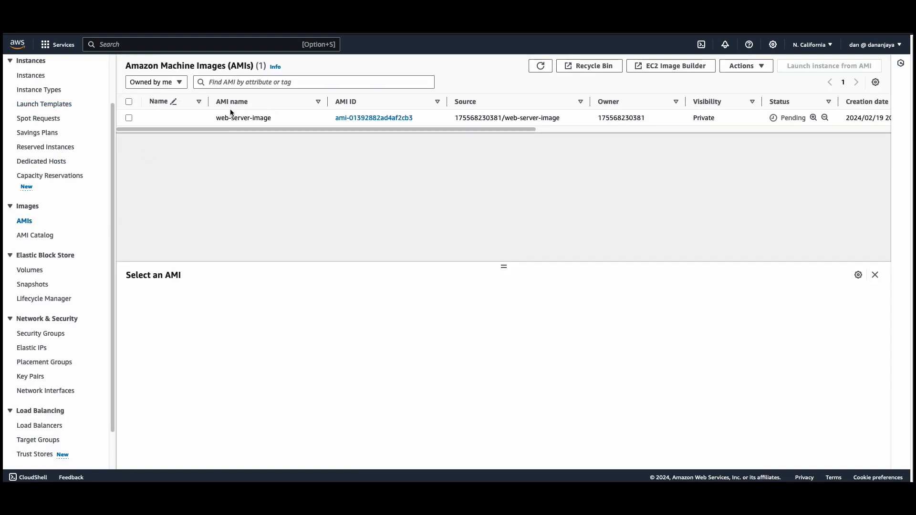
click(191, 118)
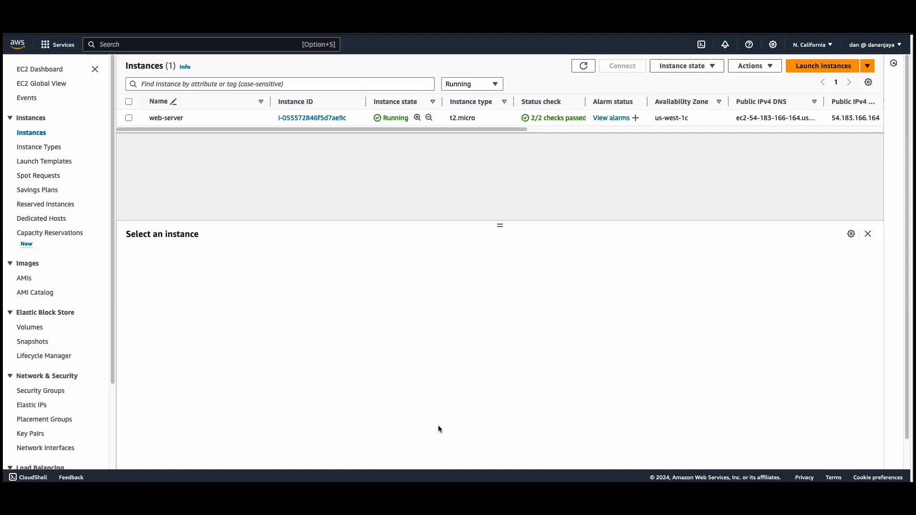
Start launching a new EC2 instance and name it web-server-2
click(821, 66)
click(119, 200)
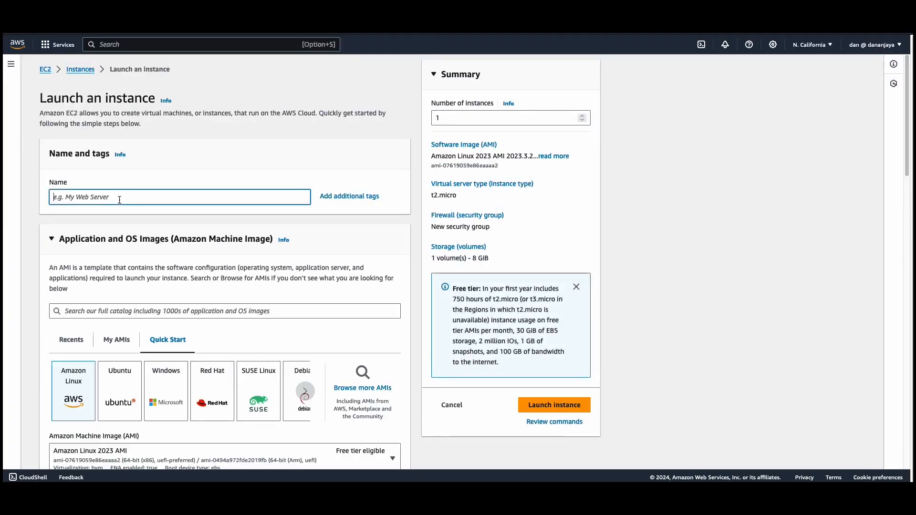
text(we)
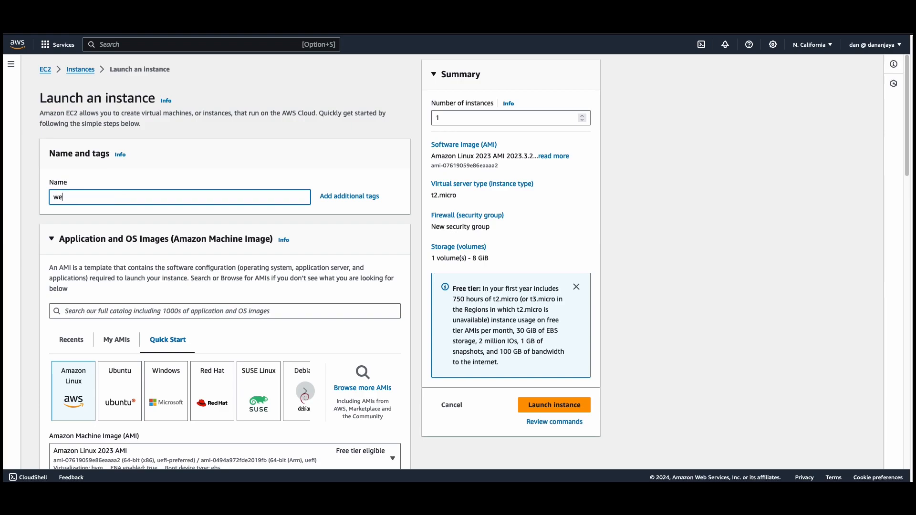
text(b-server)
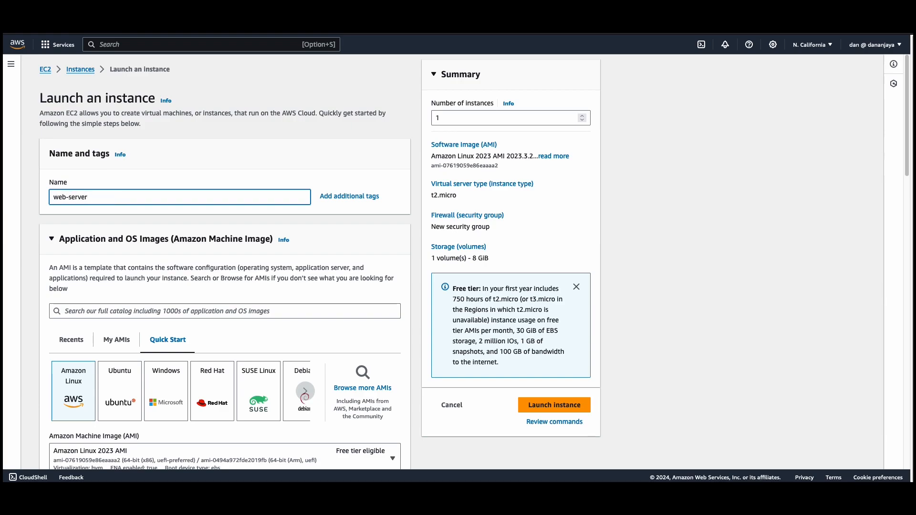
text(-2)
Choose web-server-image from the AMIs owned by this account as the instance's machine image
scroll(107, 220, down, 5)
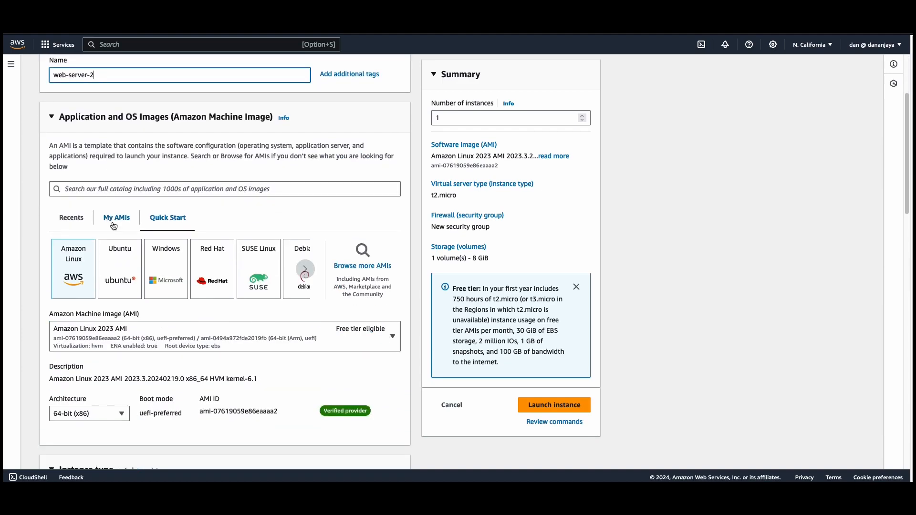
click(117, 218)
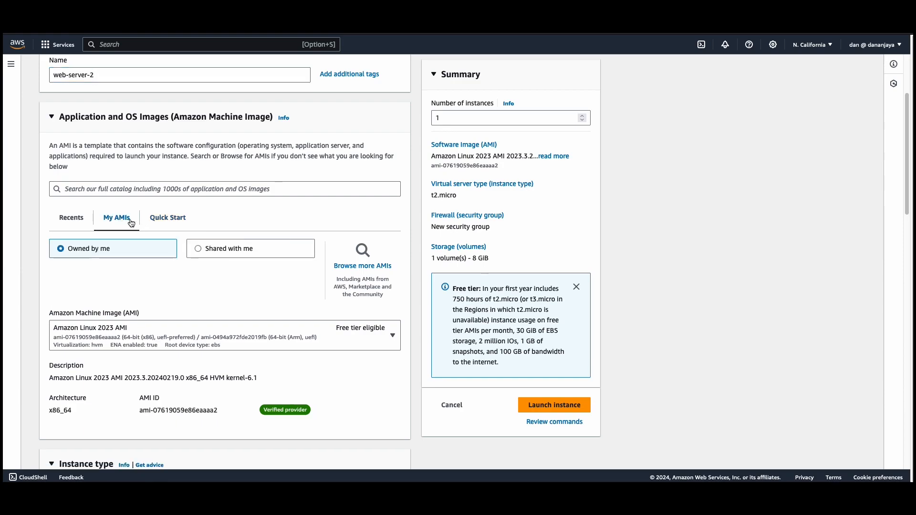
click(199, 249)
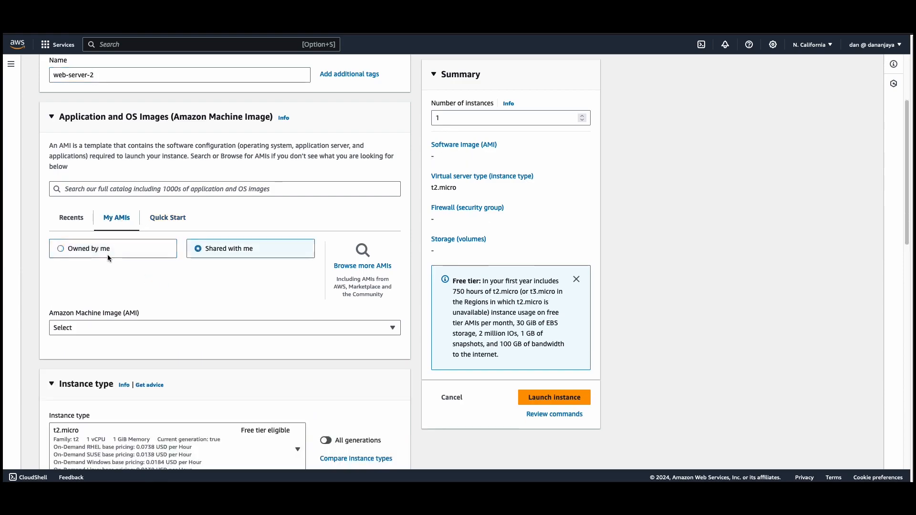
click(80, 248)
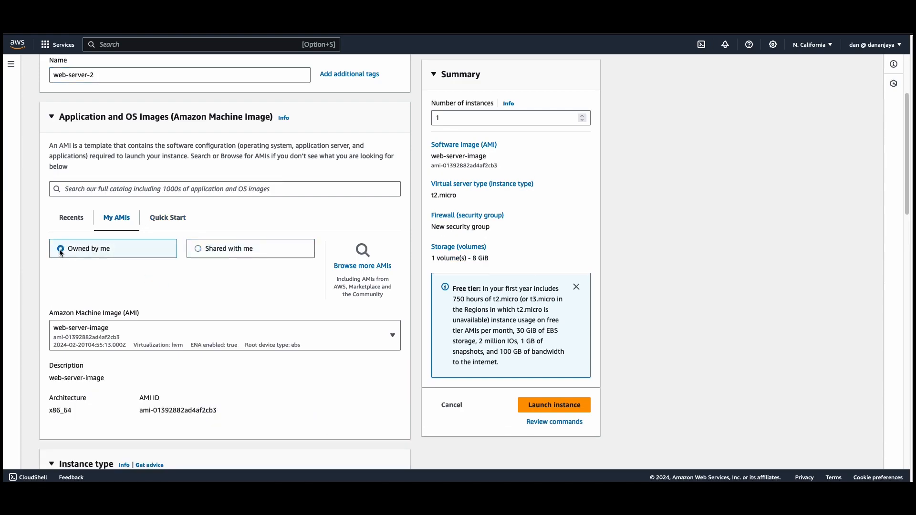
Keep the t2.micro instance type and select the existing web-server key pair for login
scroll(120, 328, down, 4)
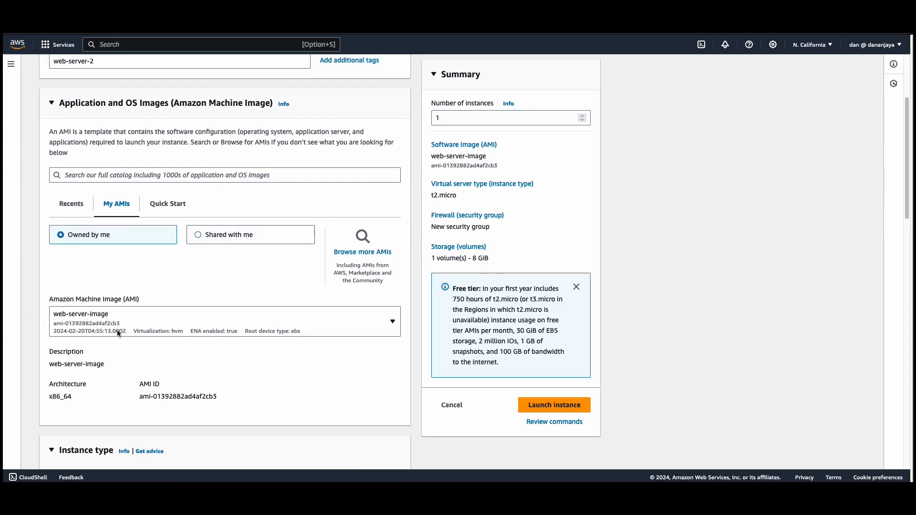
scroll(118, 336, down, 3)
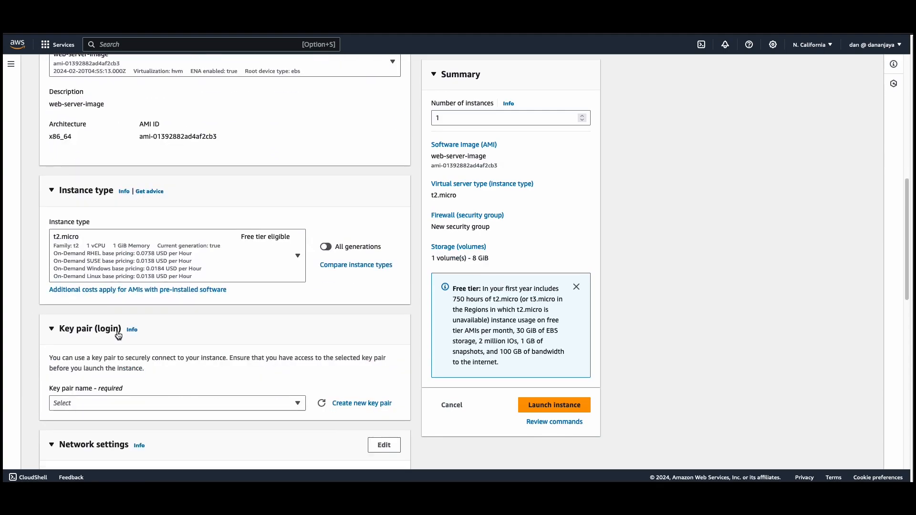
scroll(157, 257, down, 2)
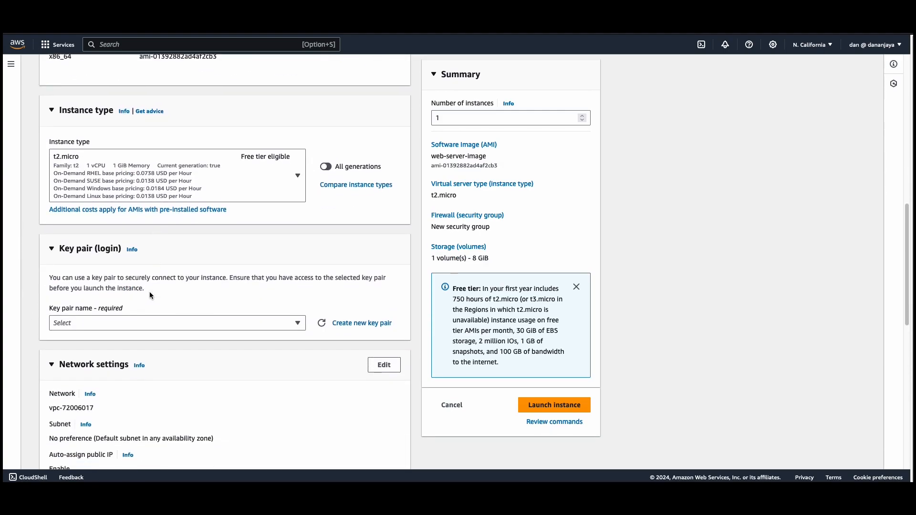
click(129, 319)
click(82, 371)
Edit the network settings to place the instance in subnet-ae8819f7 in the us-west-1b availability zone
scroll(95, 366, down, 2)
scroll(104, 366, down, 1)
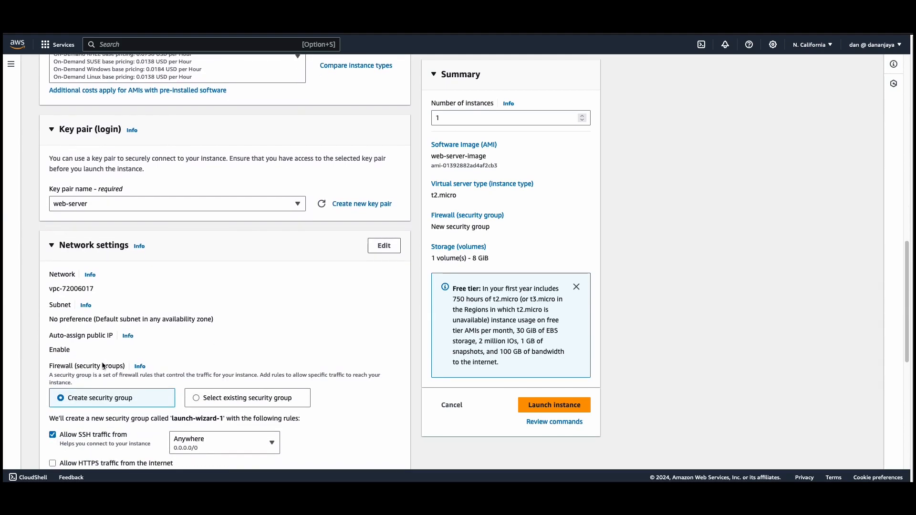
click(390, 241)
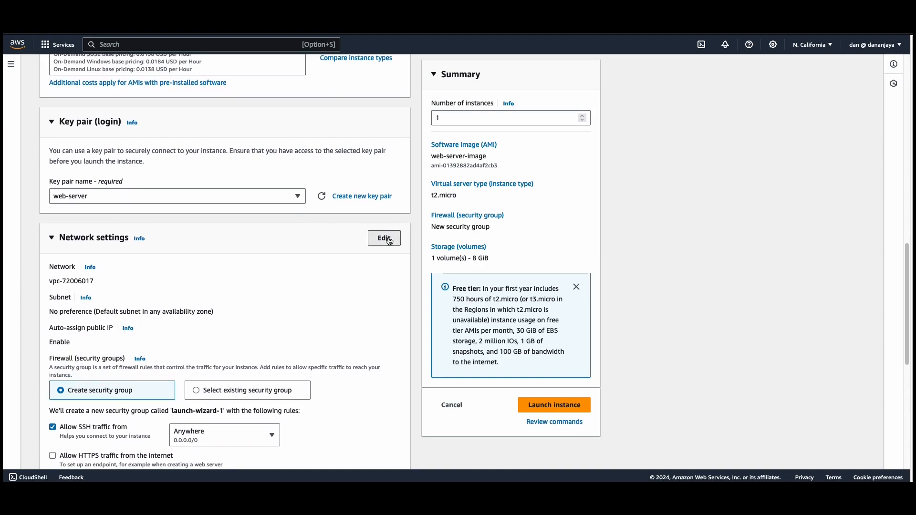
scroll(115, 311, down, 2)
scroll(115, 309, down, 1)
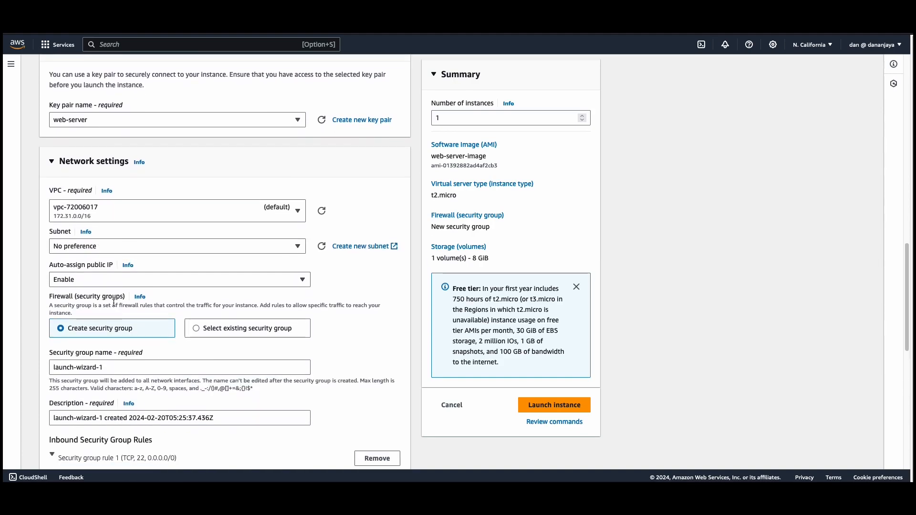
click(93, 247)
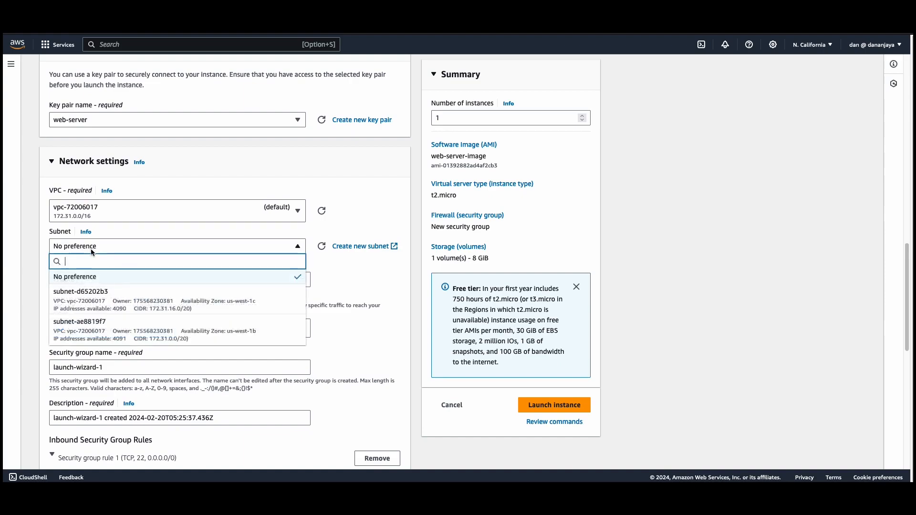
click(93, 330)
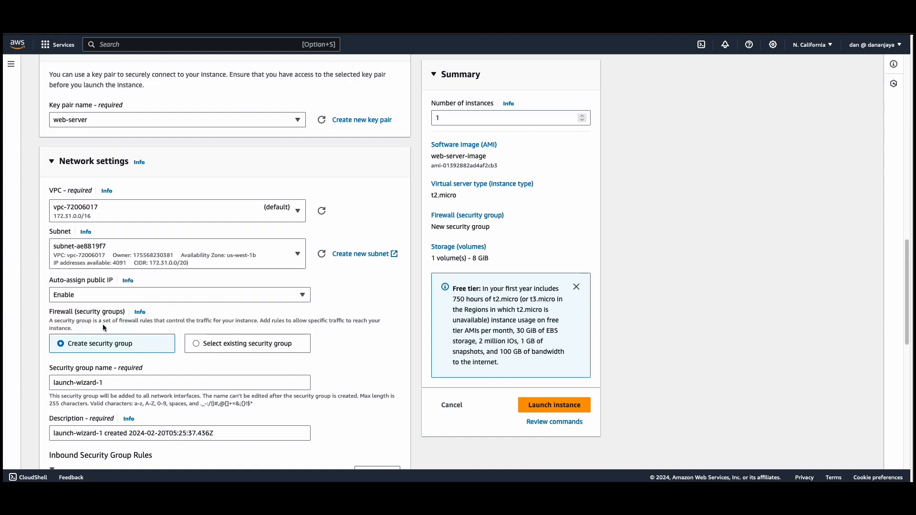
Use an existing security group for the firewall and assign web-server-security-group to the instance
scroll(103, 327, down, 1)
scroll(102, 325, down, 2)
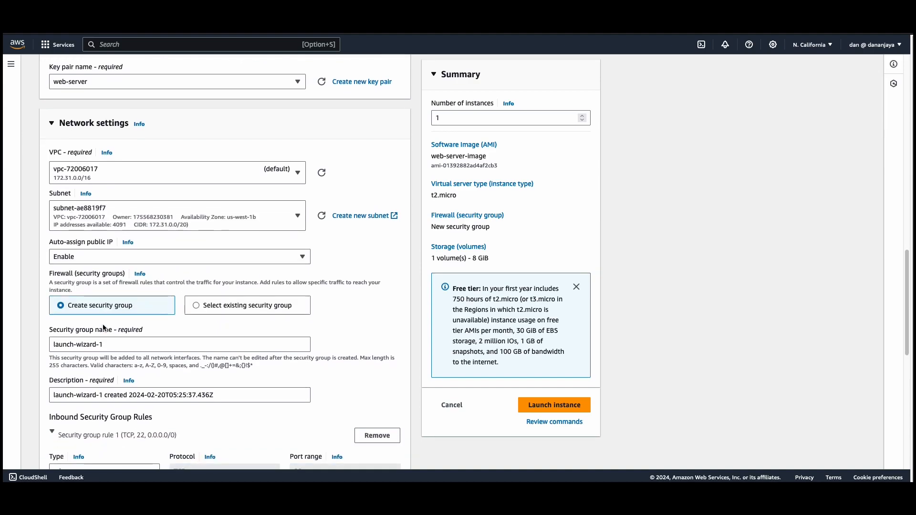
click(196, 298)
scroll(196, 301, down, 1)
scroll(194, 320, down, 1)
click(84, 308)
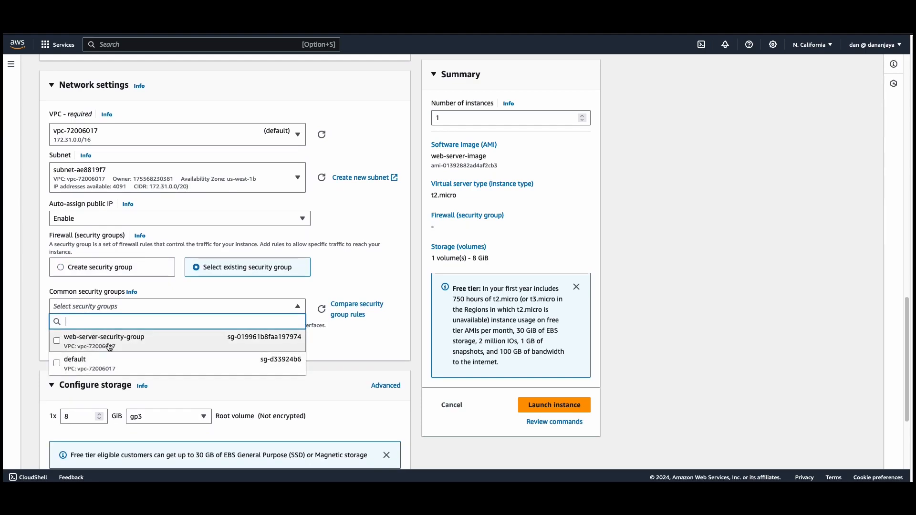
click(110, 348)
Launch the web-server-2 instance with the default storage and return to the Instances list to view its status
scroll(86, 370, down, 3)
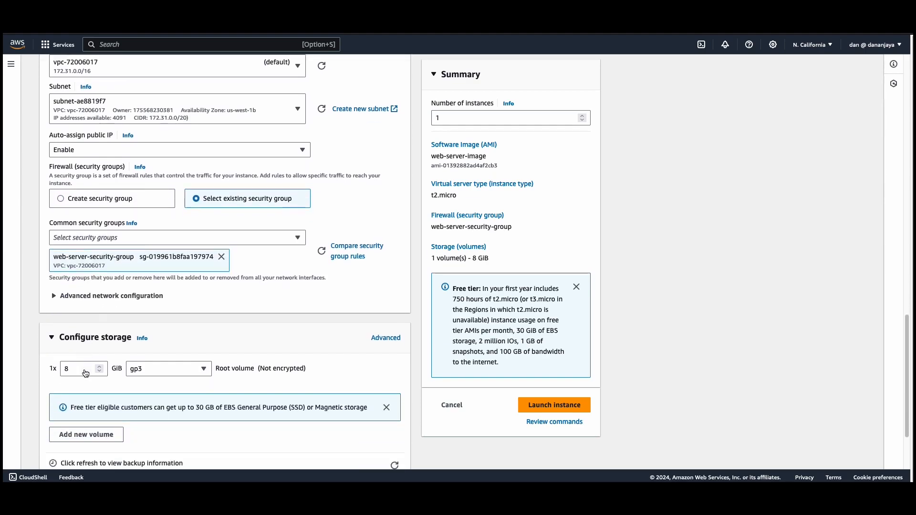
scroll(74, 363, down, 1)
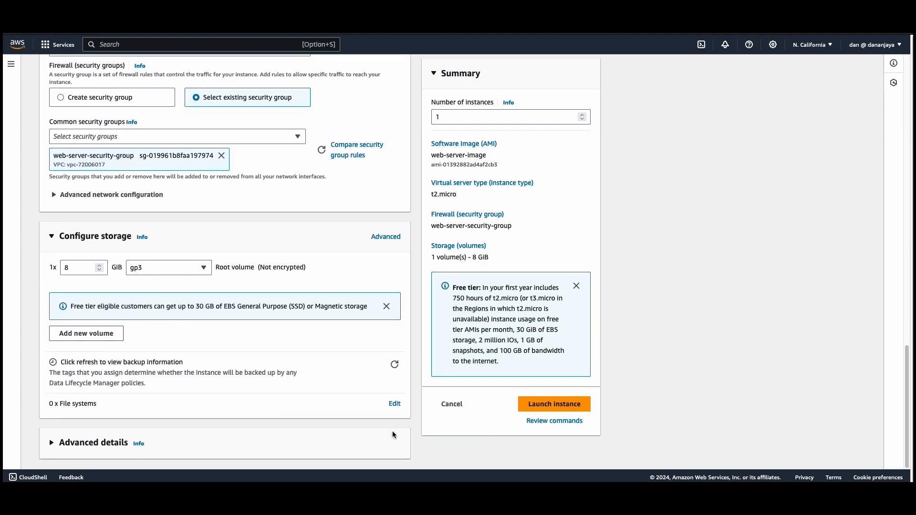
click(527, 410)
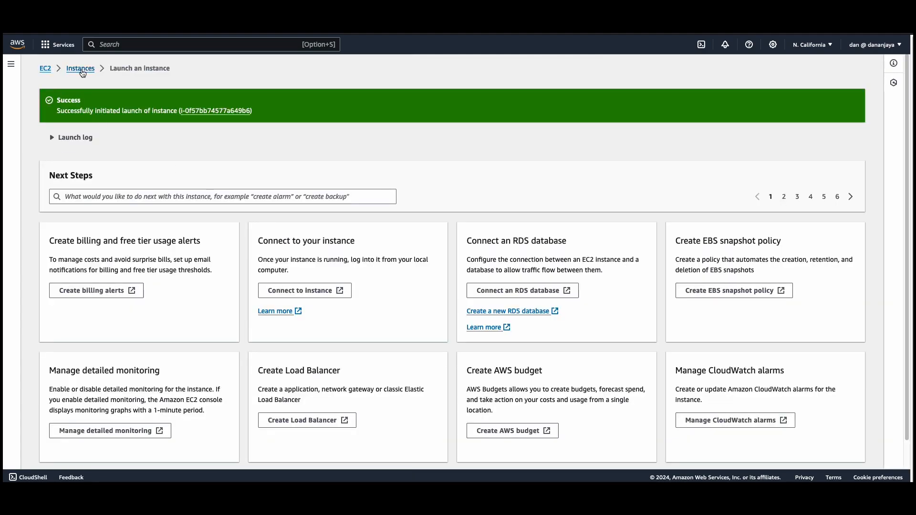
click(80, 69)
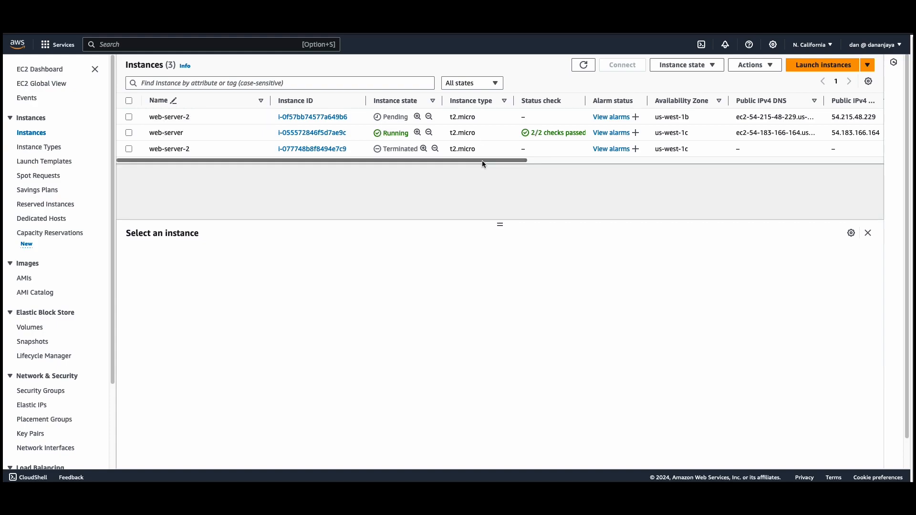
scroll(485, 159, right, 3)
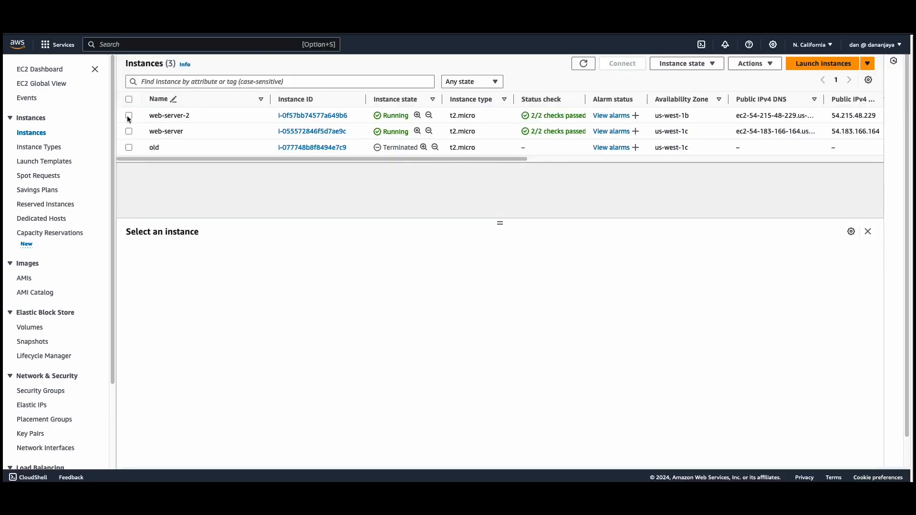
Open the connection options for the running web-server-2 instance and copy its example SSH client command
click(128, 116)
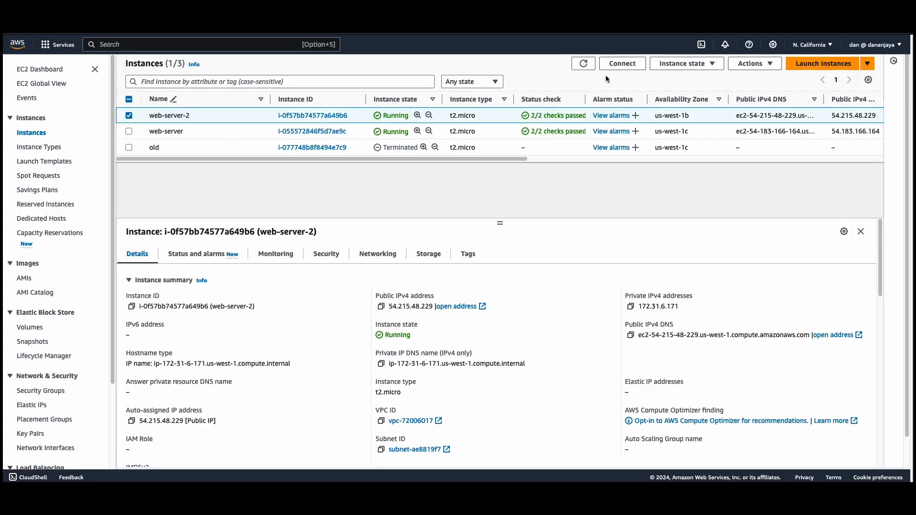
click(621, 65)
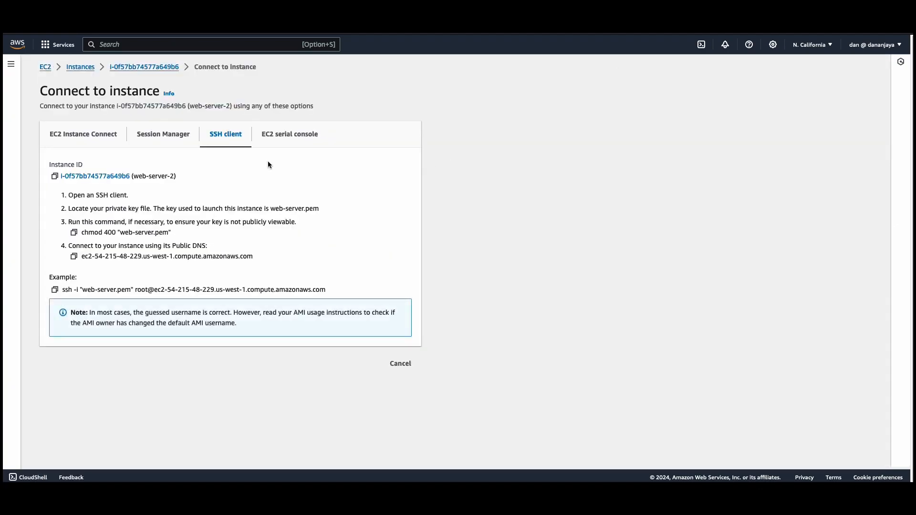
click(54, 291)
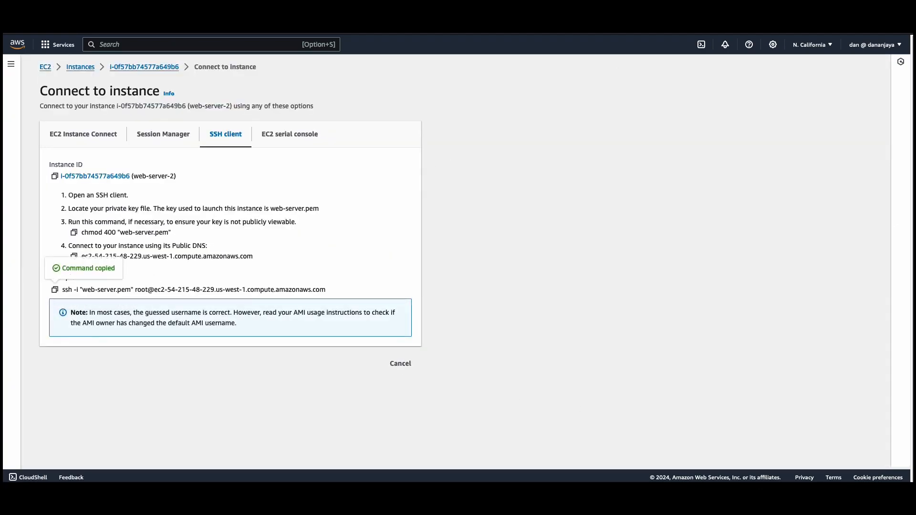
Switch to the Terminal and list the files in the workspace folder with ls
drag(490, 481, 377, 148)
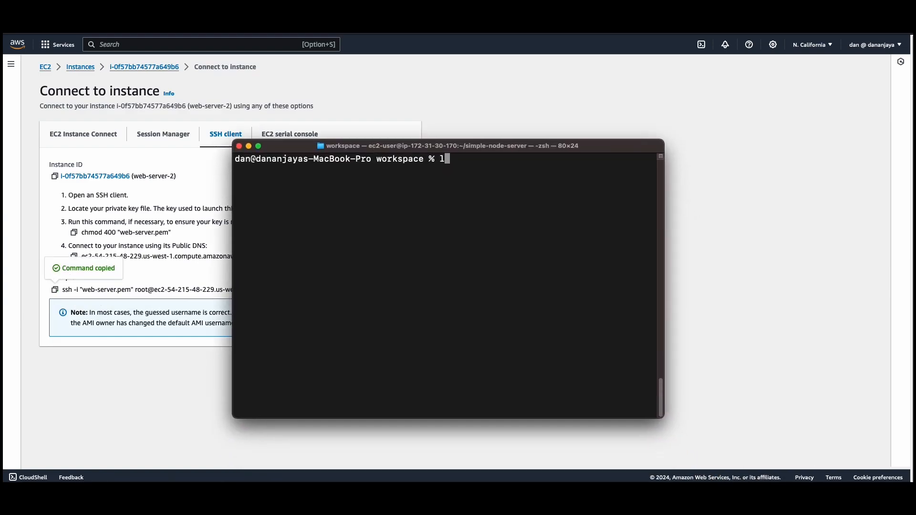
text(ls)
key(Return)
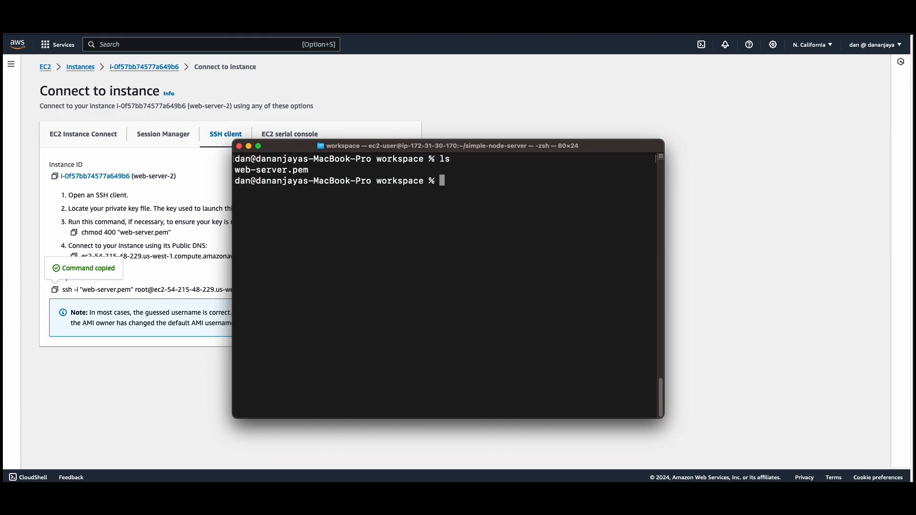
Paste the copied SSH command, change its login username to ec2-user, and run it to connect to web-server-2
key(super+v)
key(Left)
key(Left)
key(Left)
key(Left)
key(Left)
key(Left)
key(Left)
key(Left)
key(Left)
key(Left)
key(Left)
key(Left)
key(Left)
key(Left)
key(Left)
key(Left)
key(Left)
key(Left)
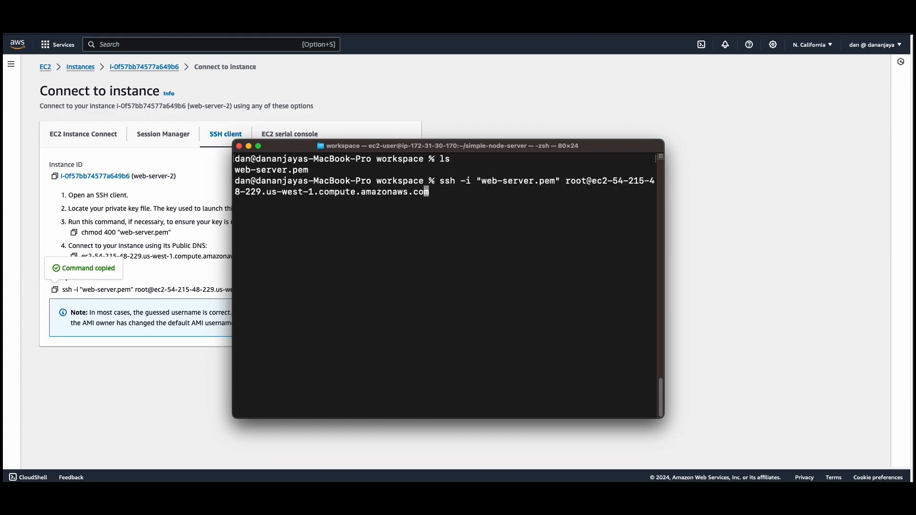
key(Left)
key(Left)
key(Left)
key(Left)
key(Left)
key(Left)
key(Left)
key(Left)
key(Left)
key(Left)
key(Left)
key(Left)
key(Left)
key(Left)
key(Left)
key(Left)
key(Left)
key(Left)
key(Left)
key(Left)
key(Left)
key(Left)
key(Left)
key(Left)
key(Left)
key(Left)
key(Left)
key(Left)
key(BackSpace)
key(BackSpace)
key(BackSpace)
key(BackSpace)
text(ec)
text(2-user)
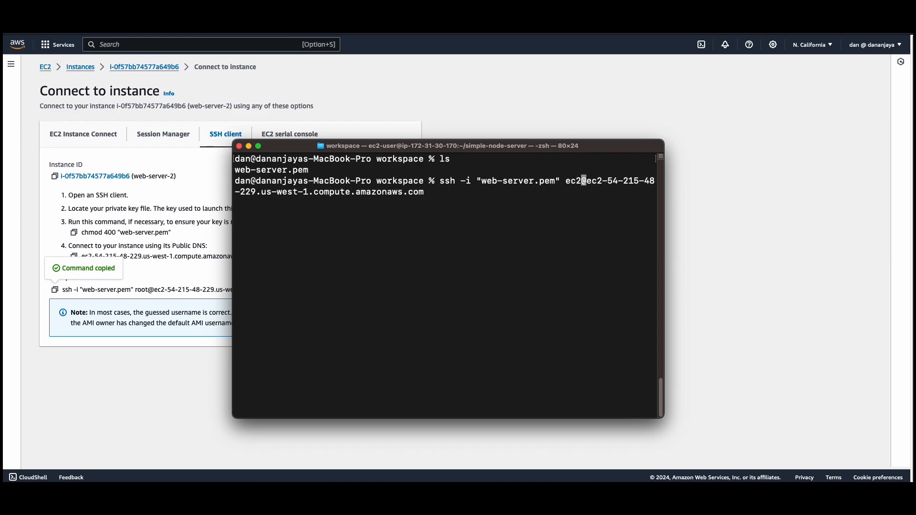
key(Return)
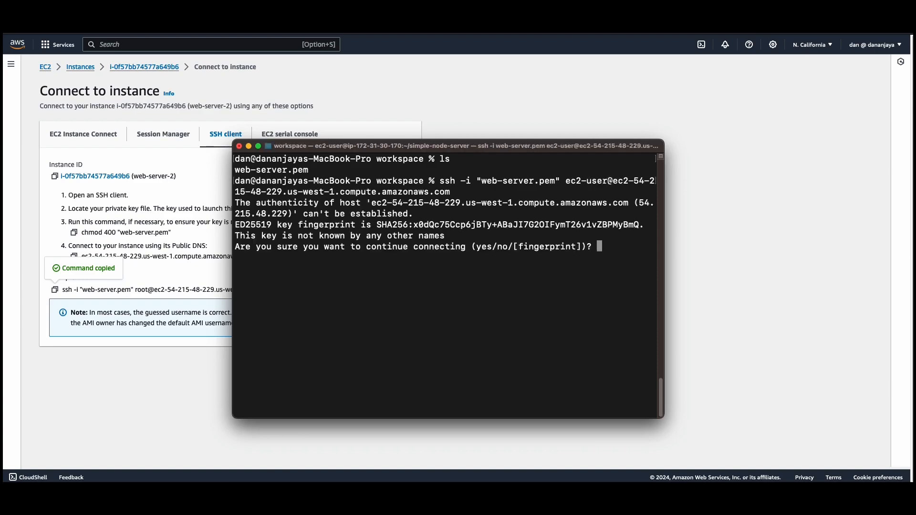
Accept the host authenticity prompt to log in to web-server-2 and list its home folder with ls
text(yes)
key(Return)
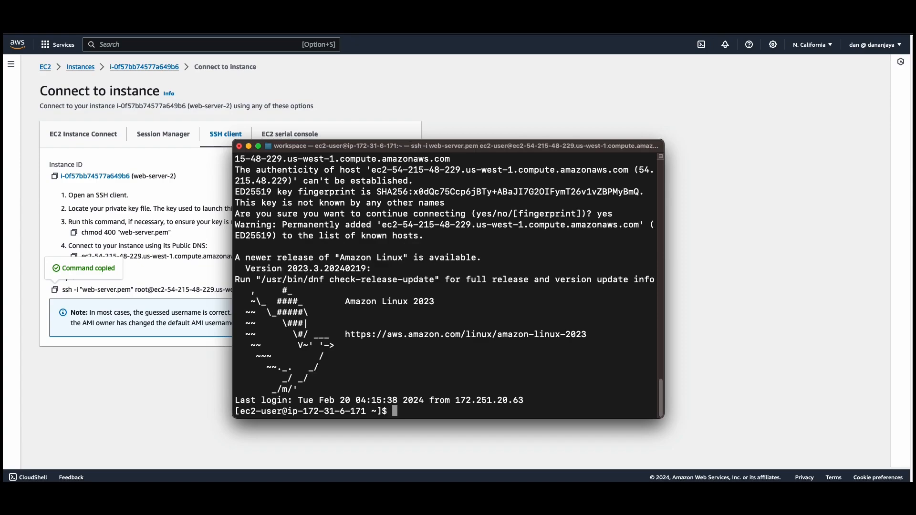
text(ls)
key(Return)
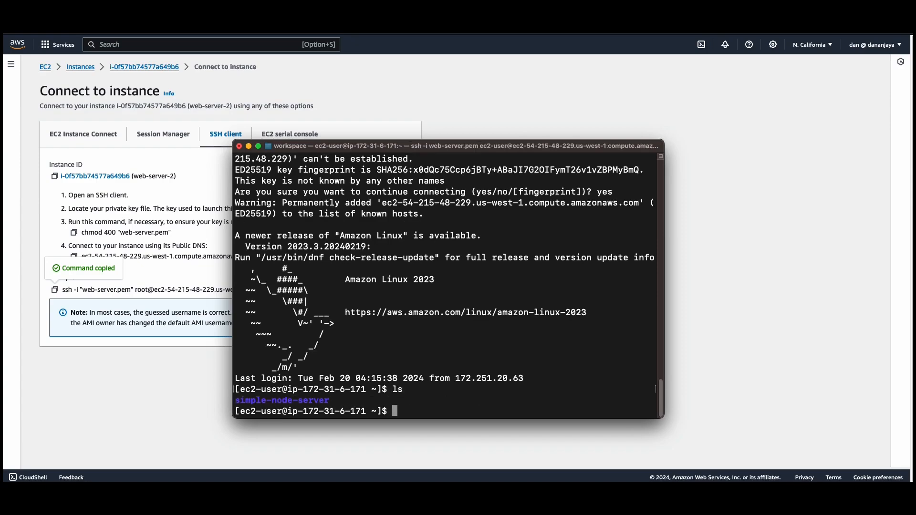
Change into the simple-node-server directory and list its files
text(cd sim)
key(Tab)
key(Return)
text(ls)
key(Return)
Open index.js in vi to review the server code, and quit without editing it
text(vi in)
key(Tab)
key(Return)
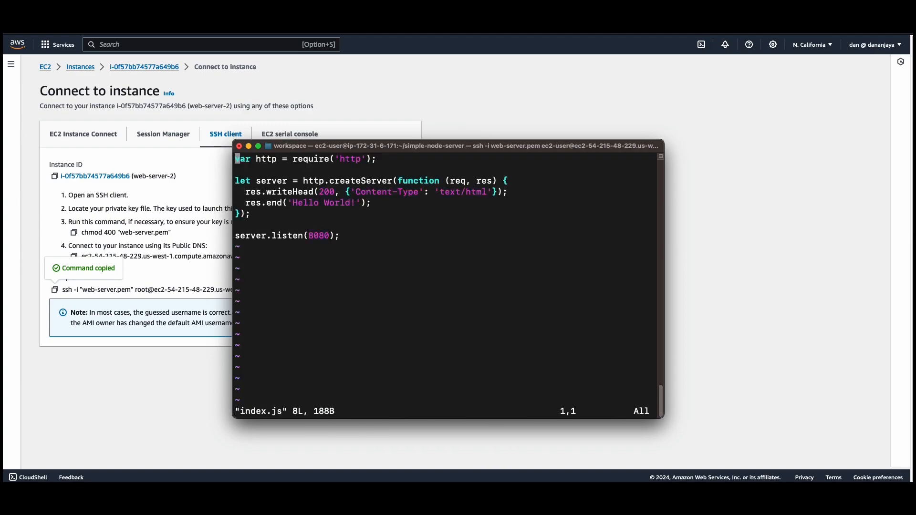
text(:q)
key(Return)
Start the Node server on web-server-2 by running pm2 start index.js
text(pm2 start index.js)
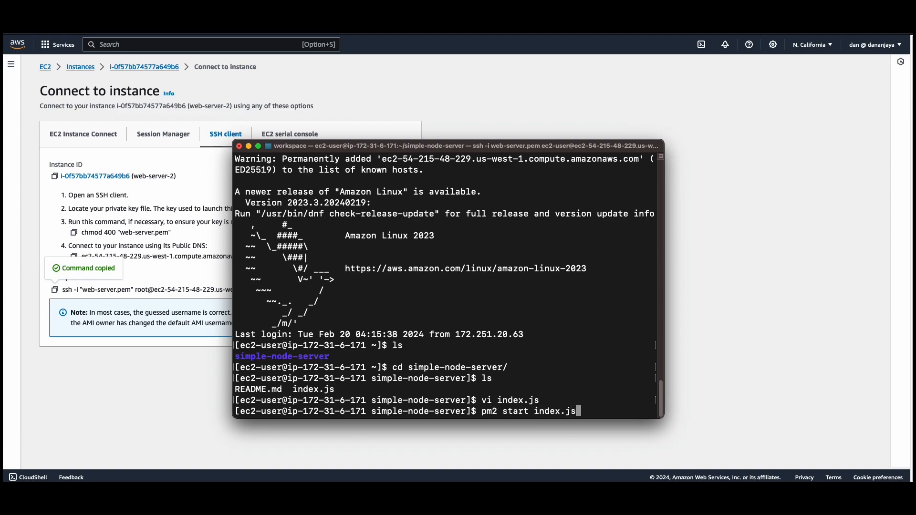
key(Return)
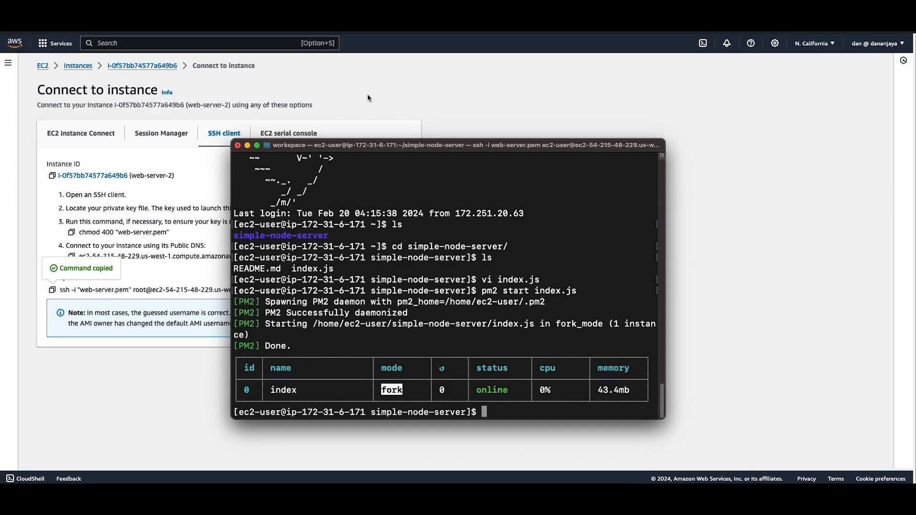
Switch to the AWS console, return to the Instances list, select web-server-2 and copy its public IPv4 address
click(369, 98)
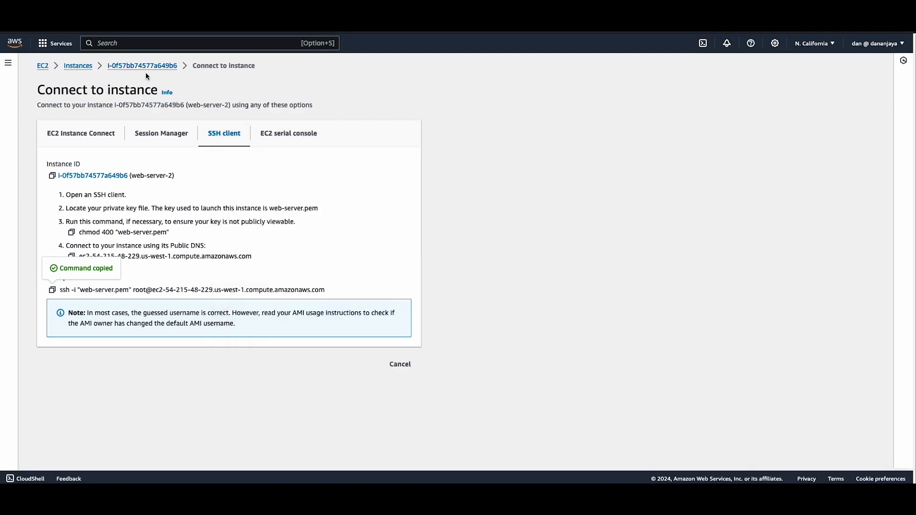
click(84, 67)
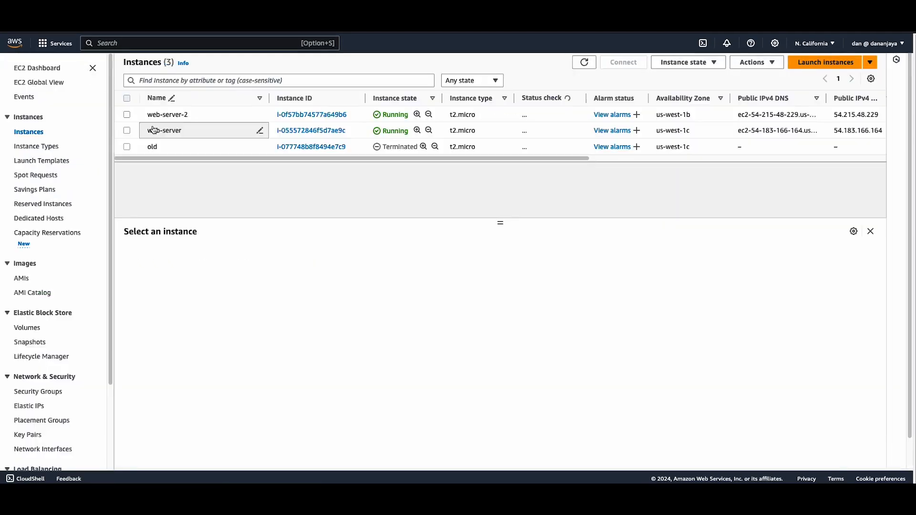
click(127, 115)
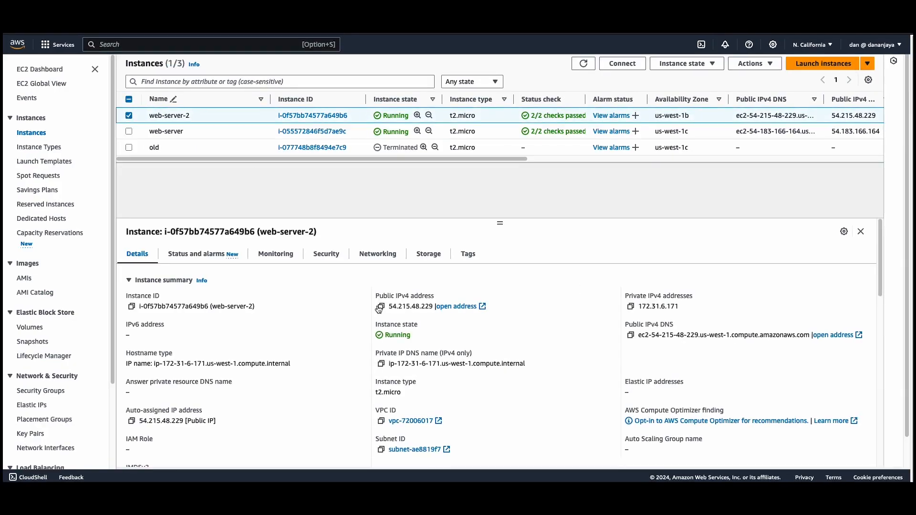
click(380, 307)
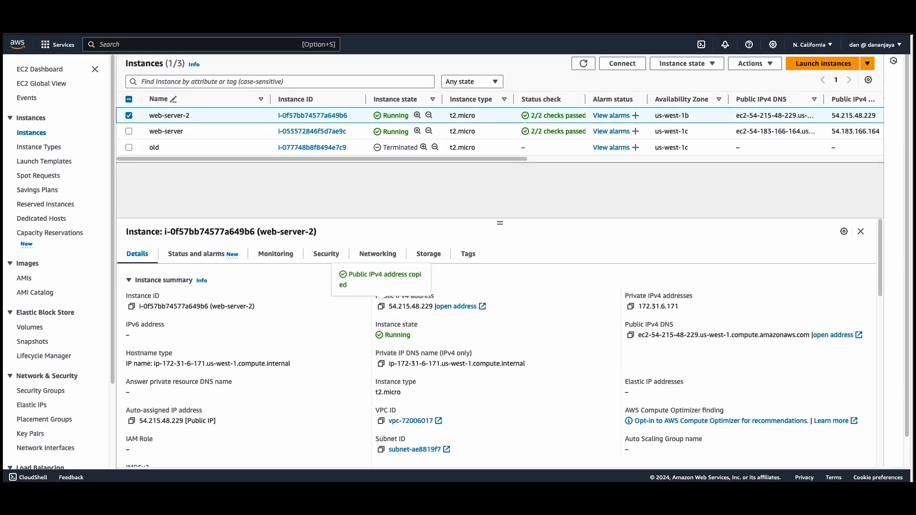
Switch to a separate Safari window and load web-server-2's copied public IP address on port 8080
drag(573, 477, 265, 111)
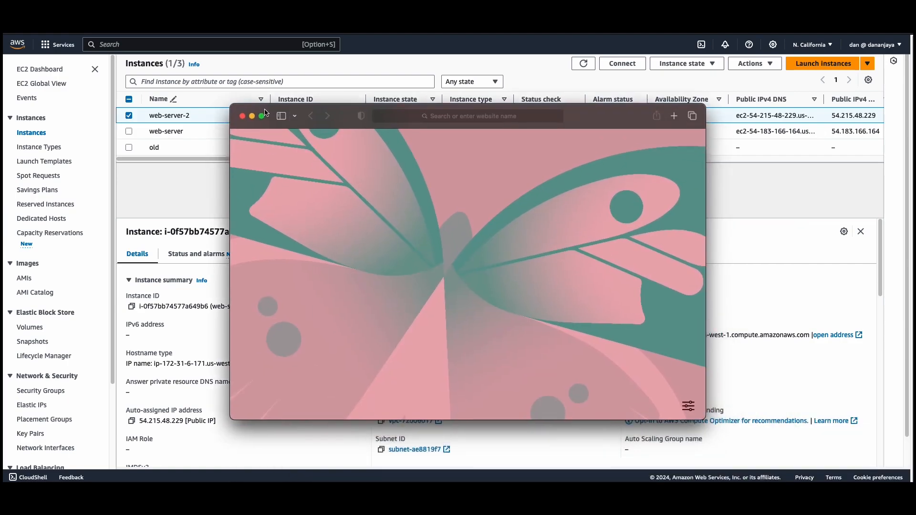
click(408, 117)
key(super+v)
text(:)
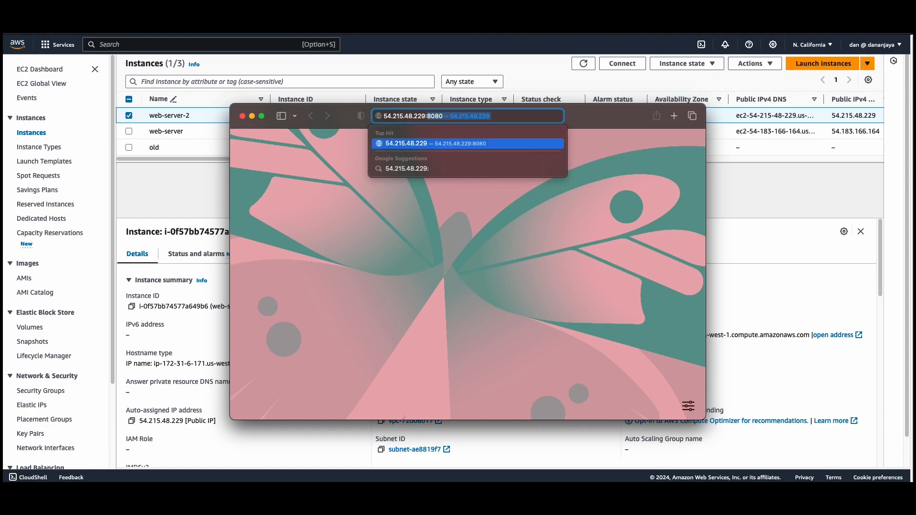
key(Return)
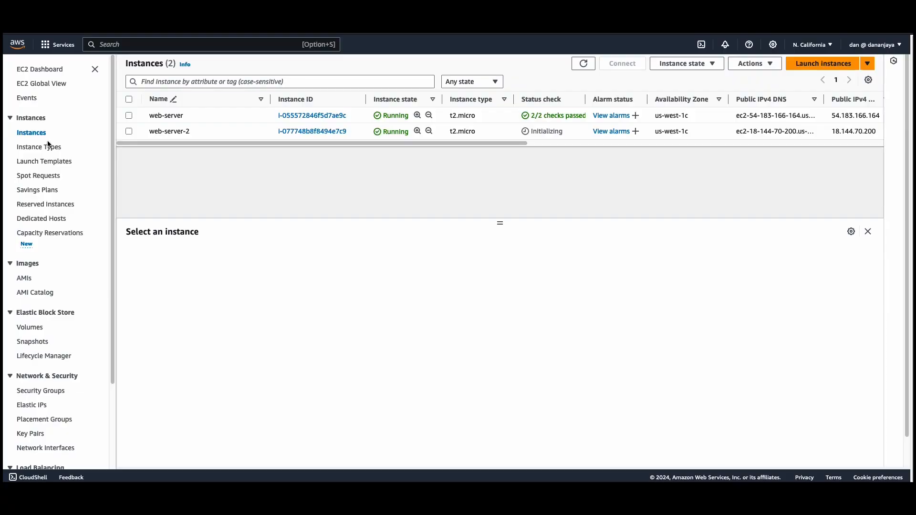
Start creating a security group in the EC2 console and name it load-balancer-security-group
scroll(47, 145, down, 3)
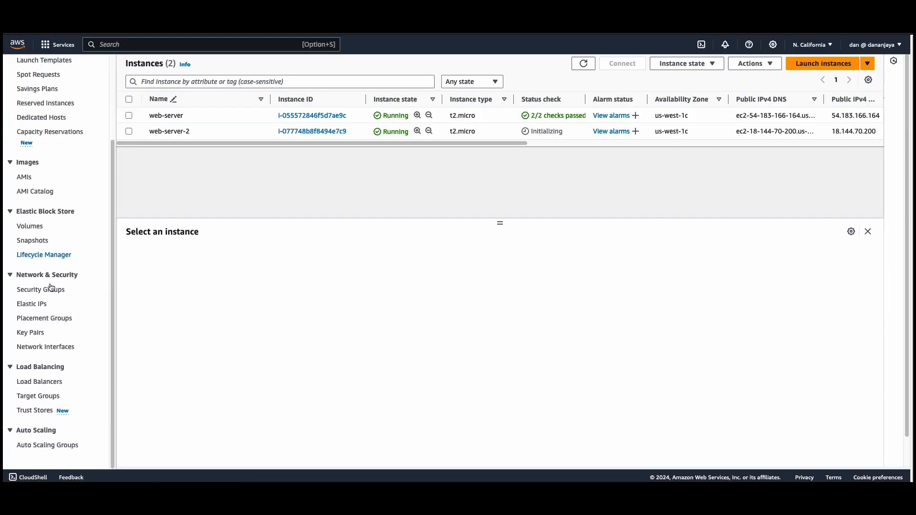
click(36, 292)
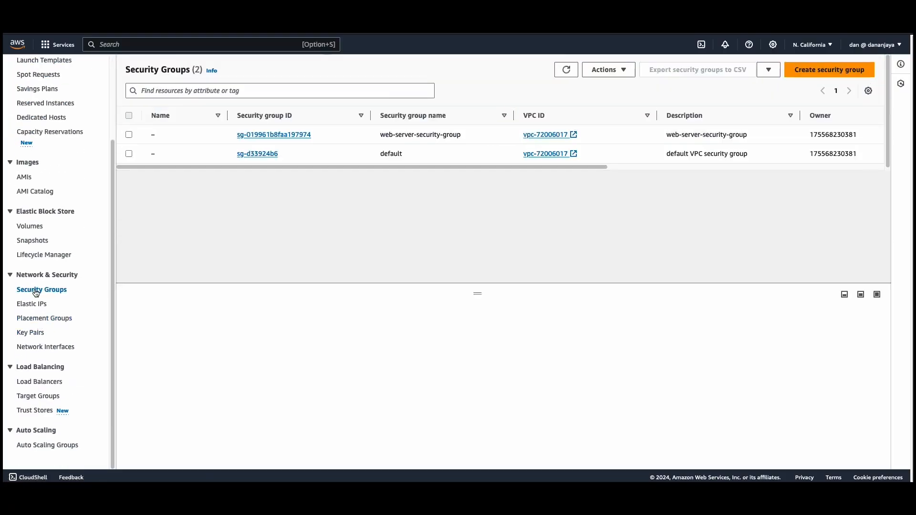
click(849, 70)
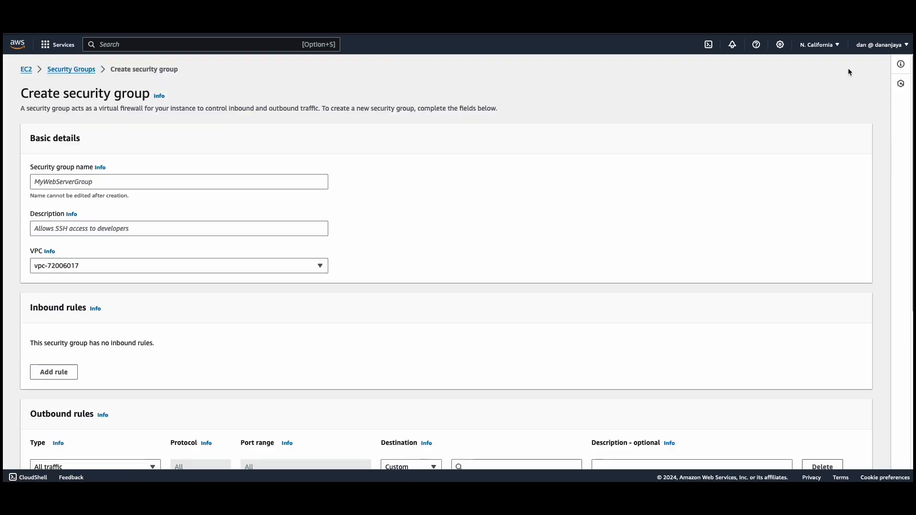
click(72, 184)
text(load-balancer-security)
key(BackSpace)
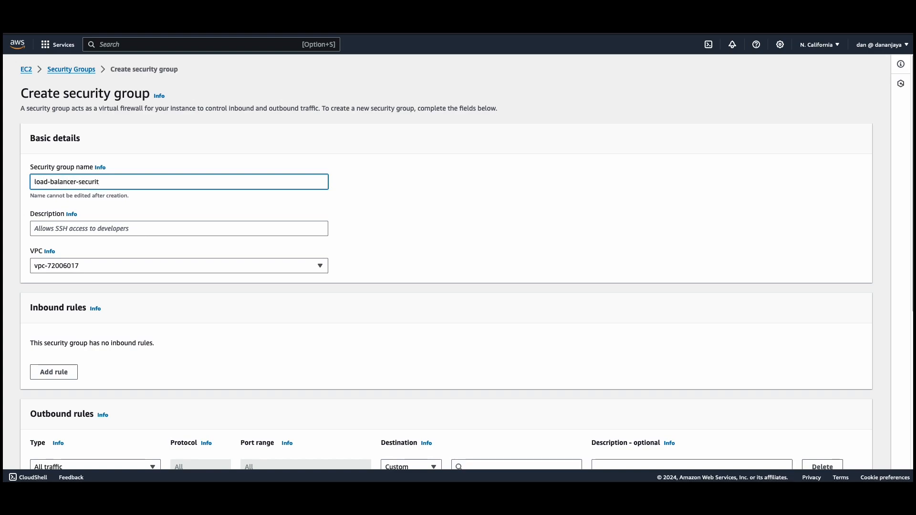
text(y-group)
Copy the security group's name into its description, load-balancer-security-group
drag(137, 184, 19, 180)
key(ctrl+c)
click(67, 228)
key(ctrl+v)
Add an inbound rule of type HTTP with the source Anywhere-IPv4 to the security group
scroll(141, 281, down, 3)
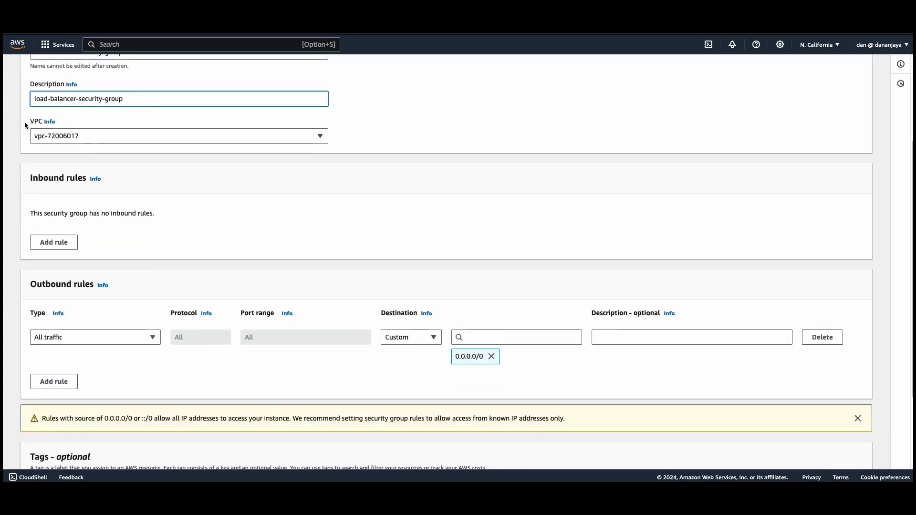
scroll(127, 144, down, 2)
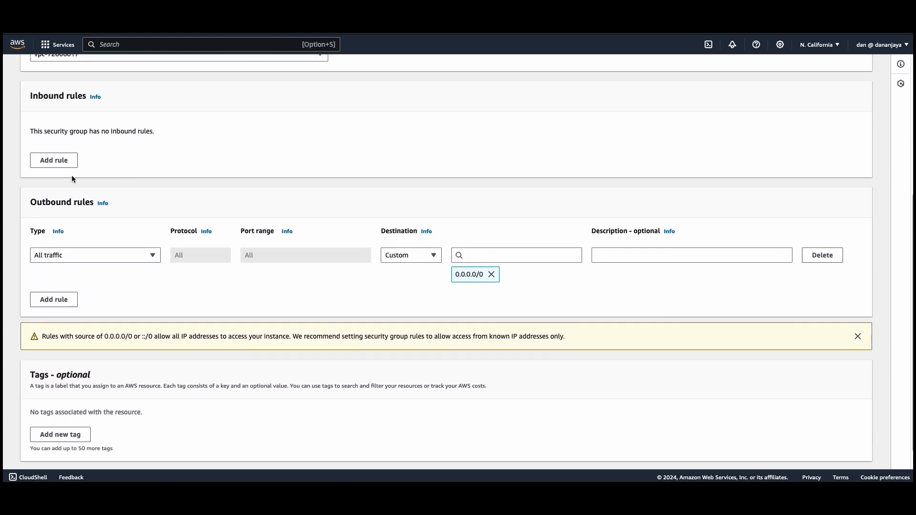
click(55, 163)
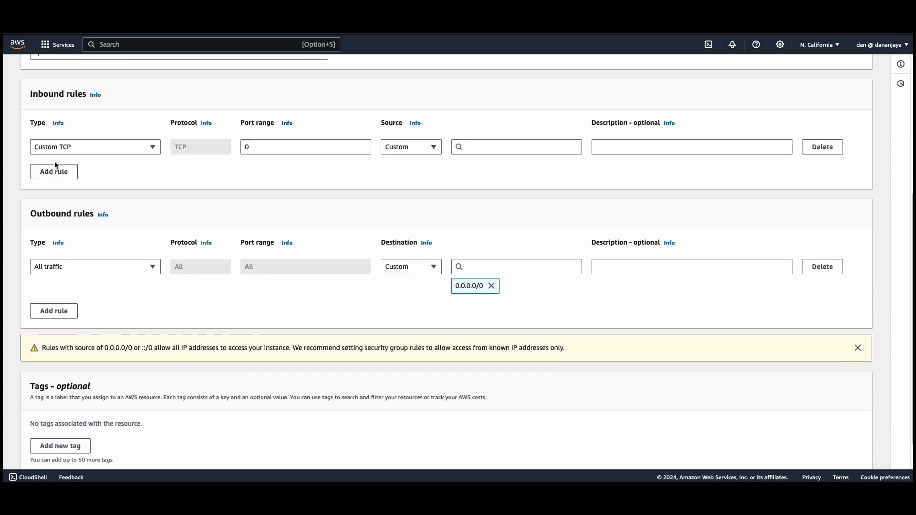
click(82, 148)
scroll(84, 285, down, 1)
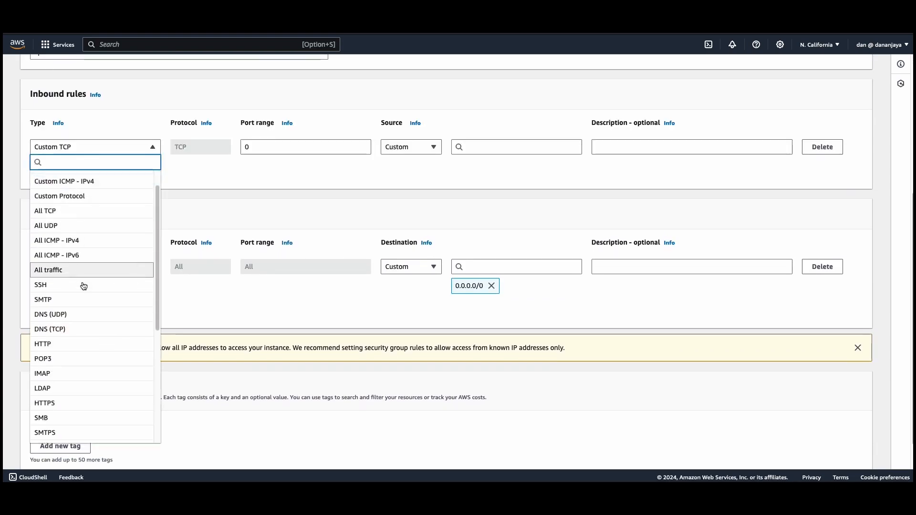
click(64, 344)
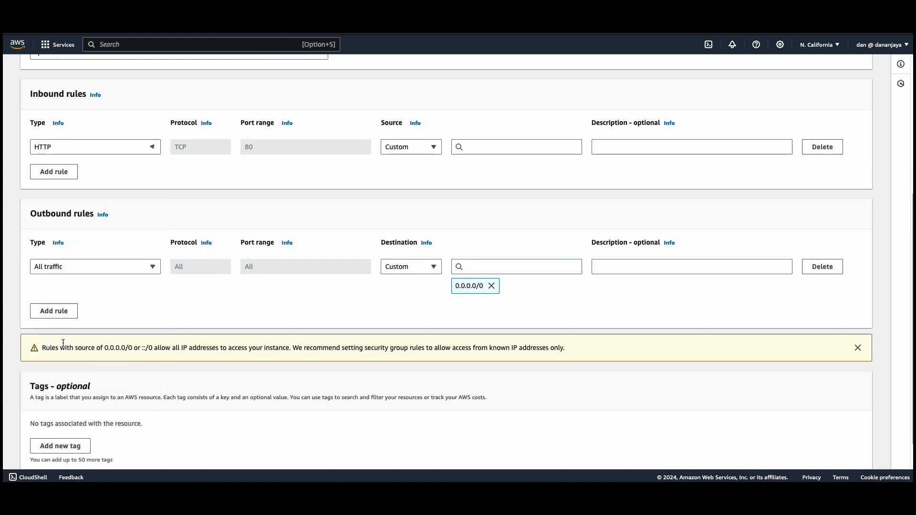
click(409, 148)
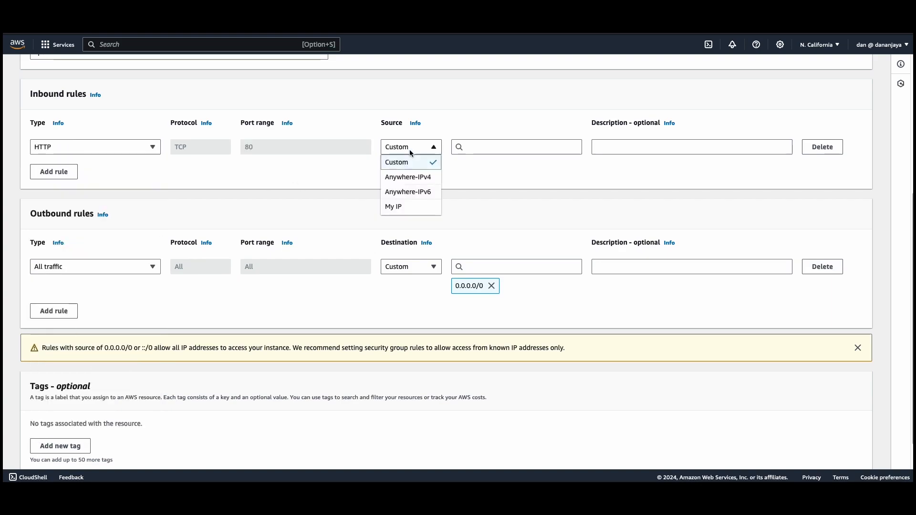
click(409, 178)
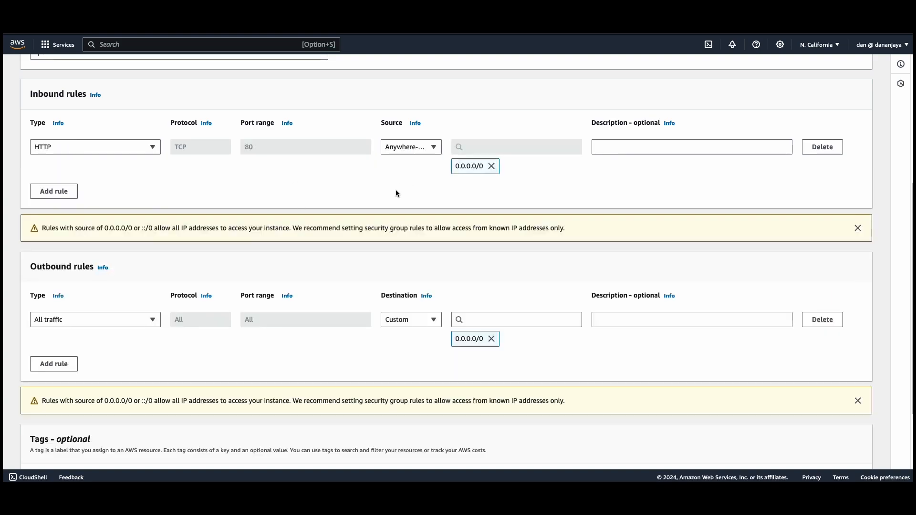
Create the load balancer security group with the default outbound rule and return to the Security Groups list
scroll(396, 193, down, 2)
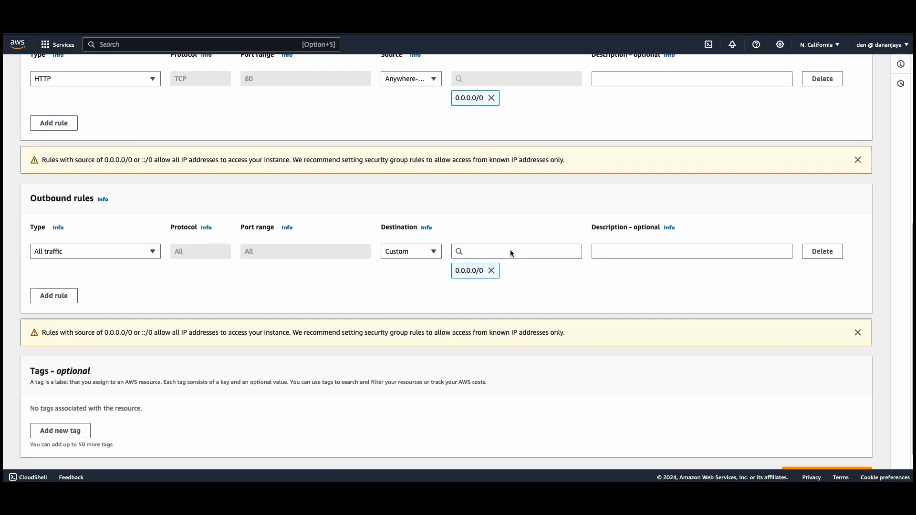
scroll(511, 252, down, 1)
click(805, 454)
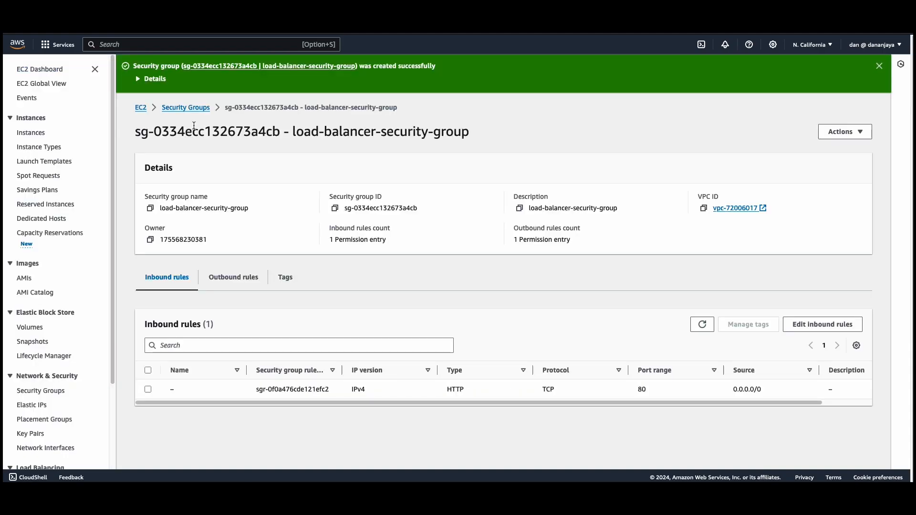
click(194, 109)
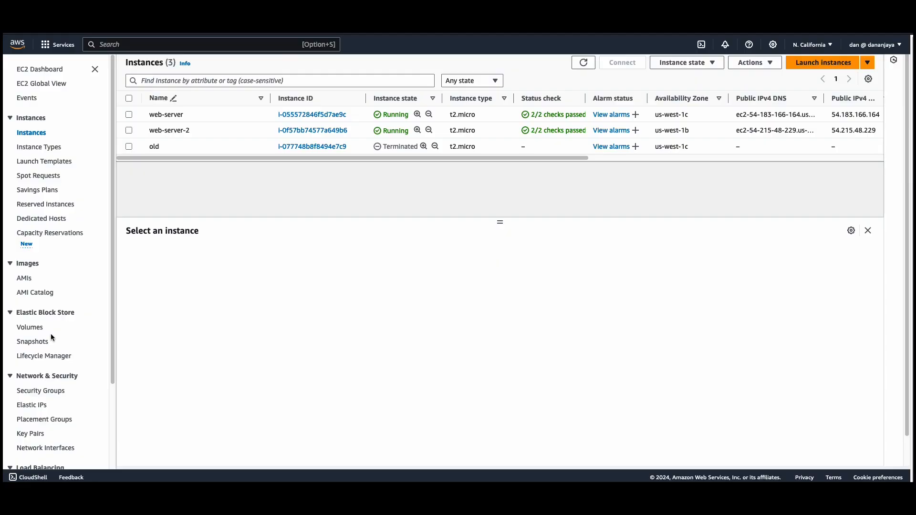
Start creating a target group for instances and name it web-server-target-group
scroll(51, 334, down, 3)
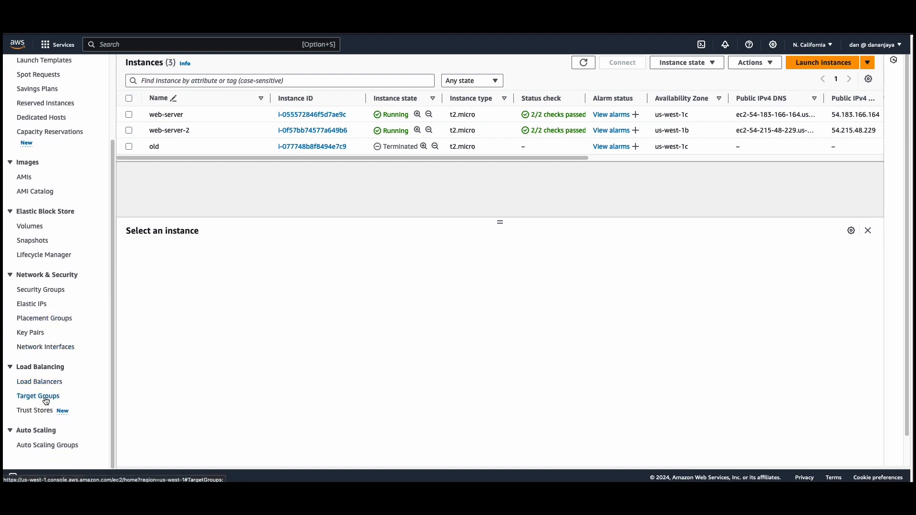
click(43, 397)
click(837, 102)
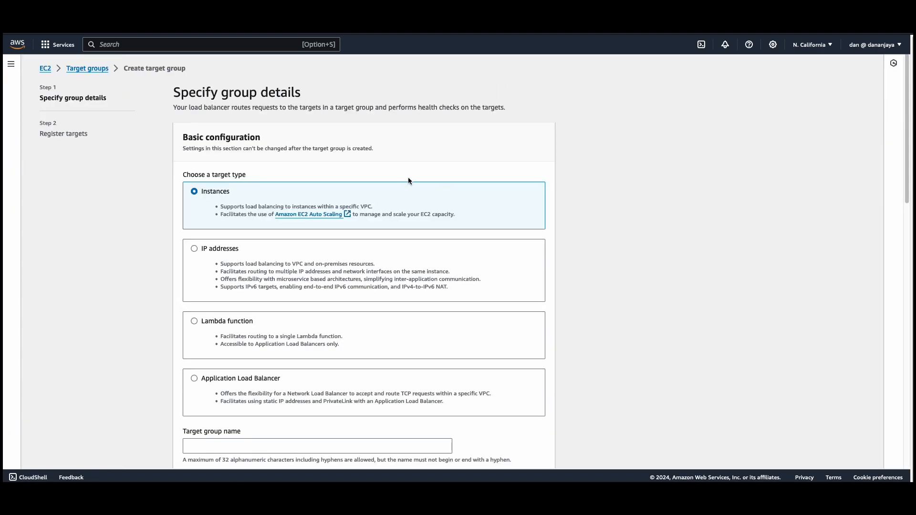
scroll(270, 210, down, 5)
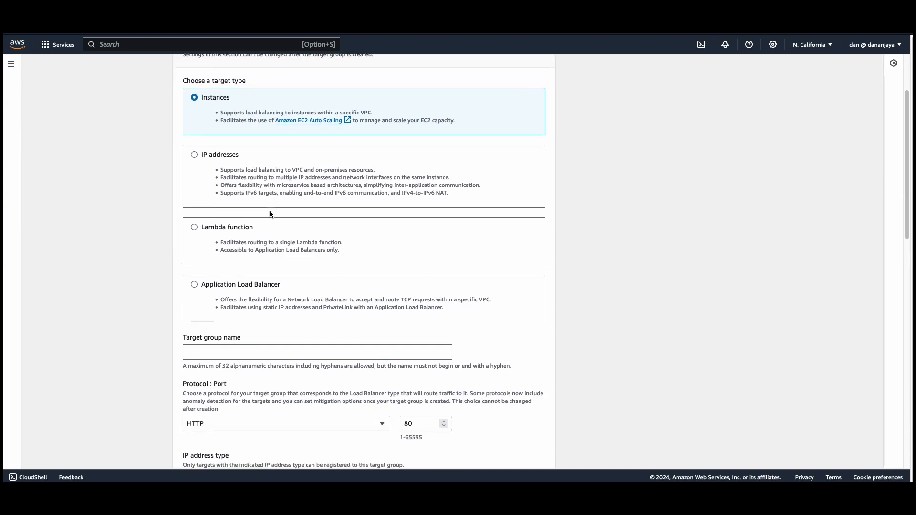
scroll(269, 217, down, 1)
click(220, 249)
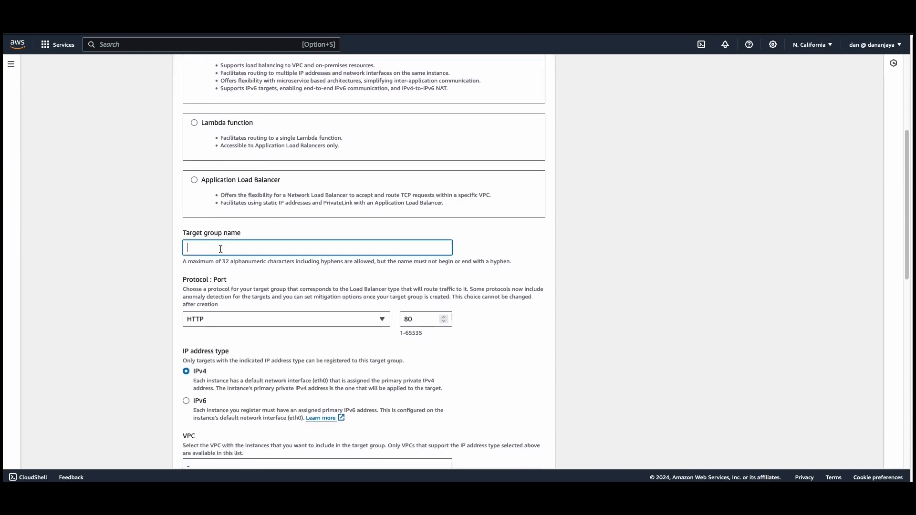
text(web-server-target-group)
Set the target group's HTTP port to 8080
click(423, 318)
text(80)
click(222, 351)
Expand the advanced health check settings and override the health check port with 8080
scroll(222, 351, down, 5)
scroll(224, 340, down, 3)
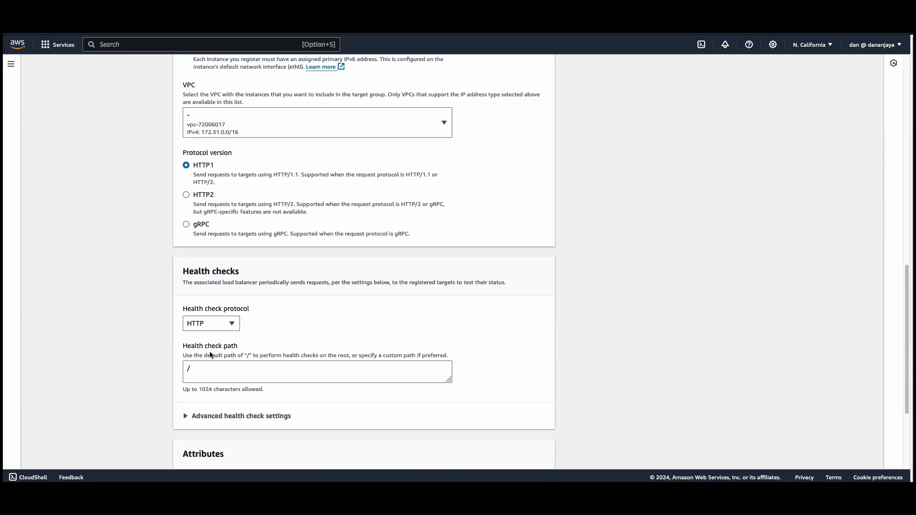
scroll(202, 410, down, 1)
click(202, 403)
scroll(248, 401, down, 3)
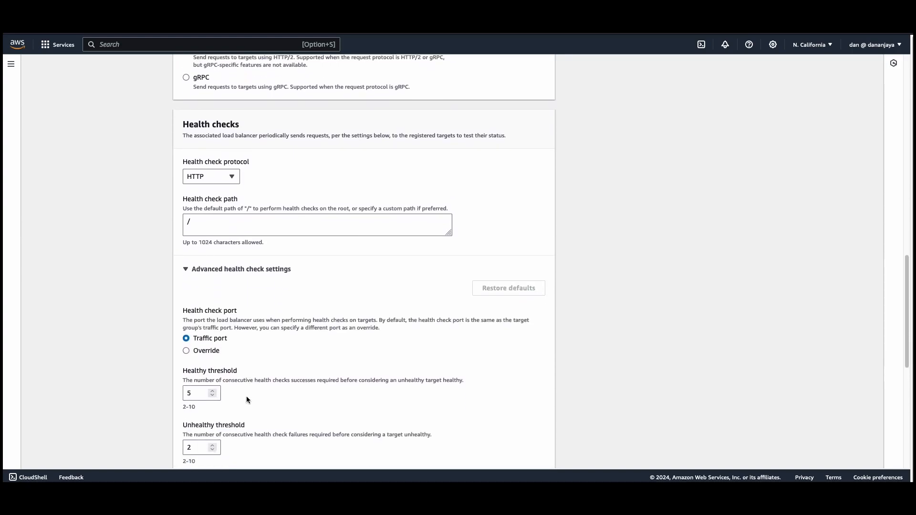
click(187, 344)
scroll(205, 334, down, 1)
click(200, 324)
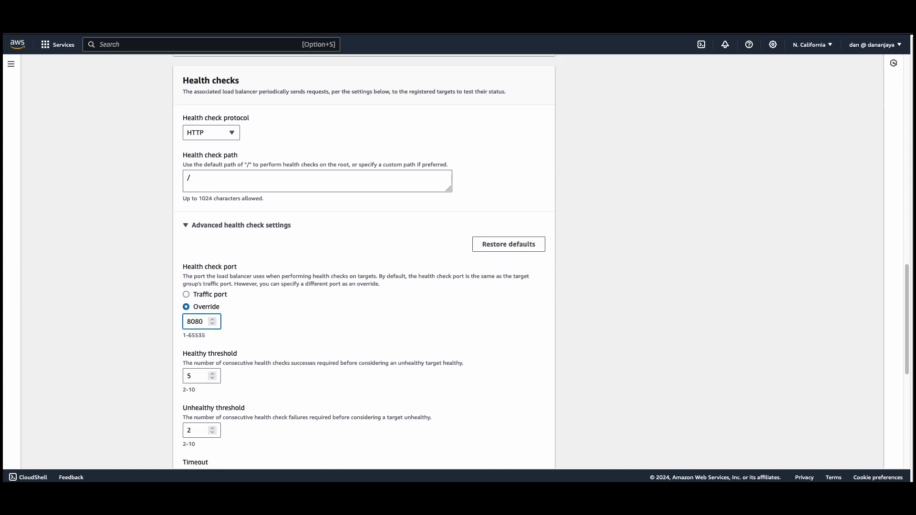
click(138, 321)
Set the health check interval to 10 seconds
scroll(150, 327, down, 5)
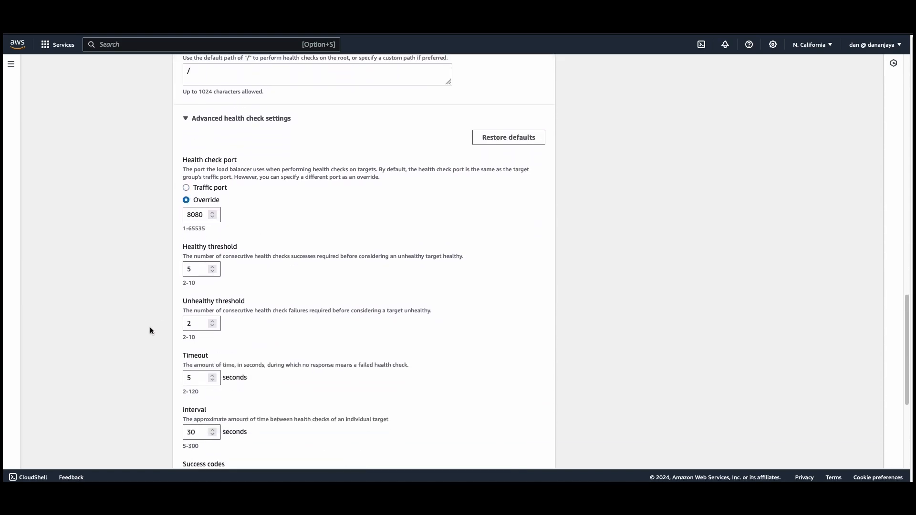
scroll(164, 358, down, 1)
drag(192, 333, 184, 331)
text(1)
click(154, 336)
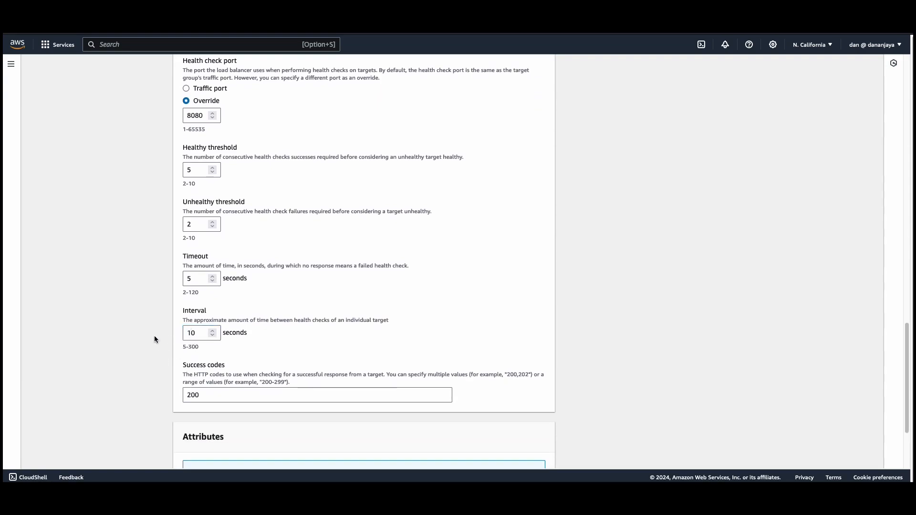
Continue to target registration and include web-server-2 and web-server as pending targets on port 8080
scroll(153, 336, down, 3)
click(536, 450)
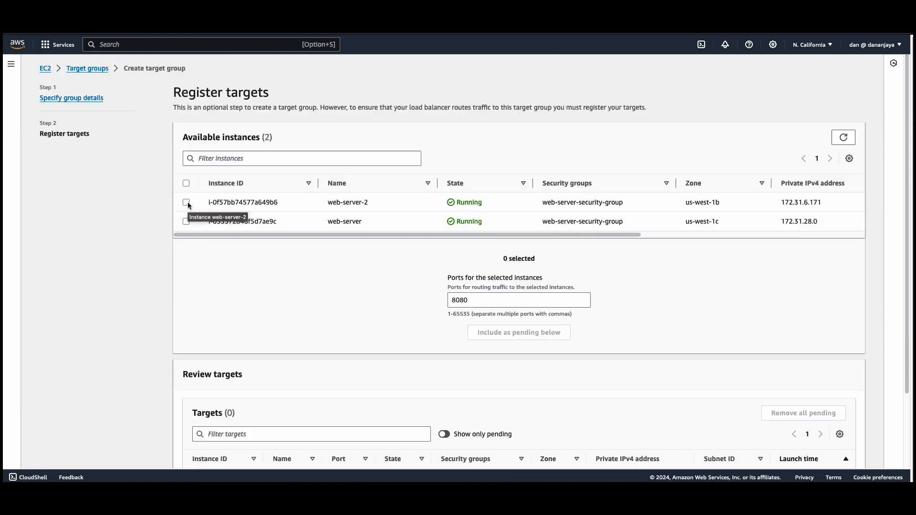
click(187, 202)
click(186, 222)
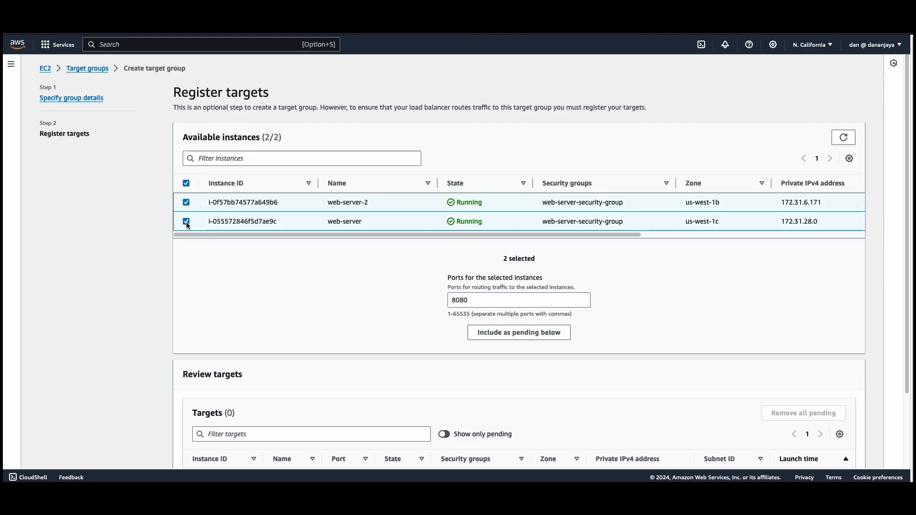
scroll(187, 226, down, 2)
scroll(187, 225, down, 2)
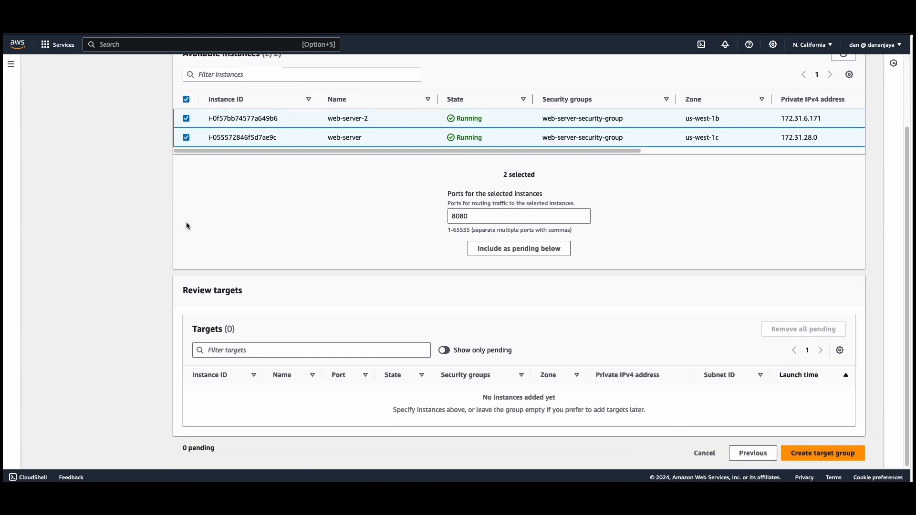
click(500, 250)
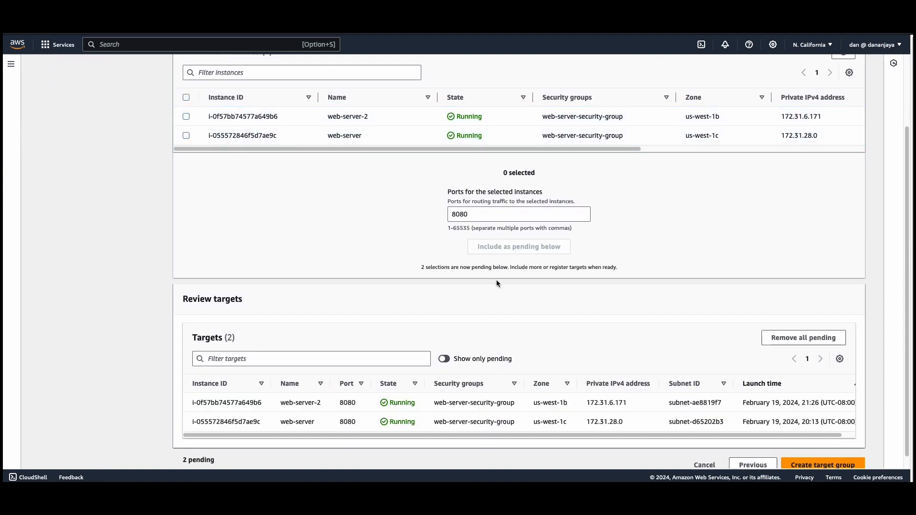
Create the target group with both pending targets and review its details and registered targets
scroll(496, 296, down, 1)
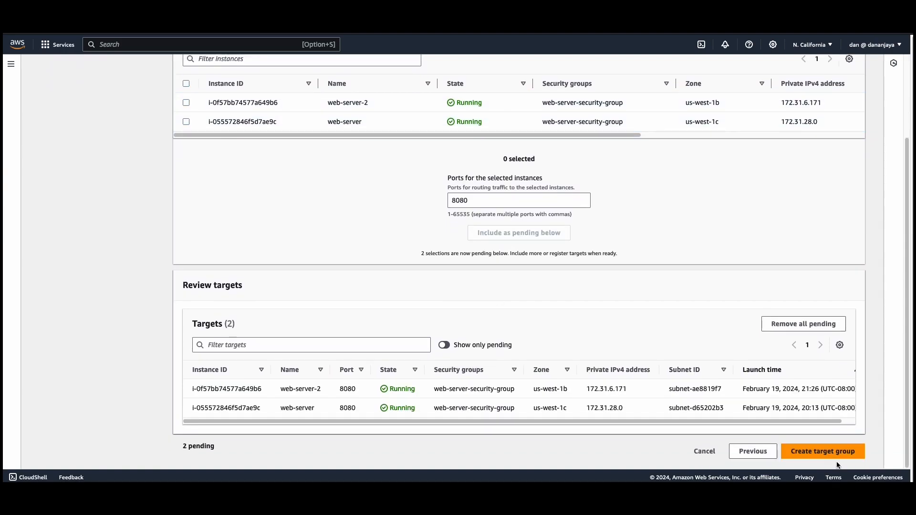
click(814, 451)
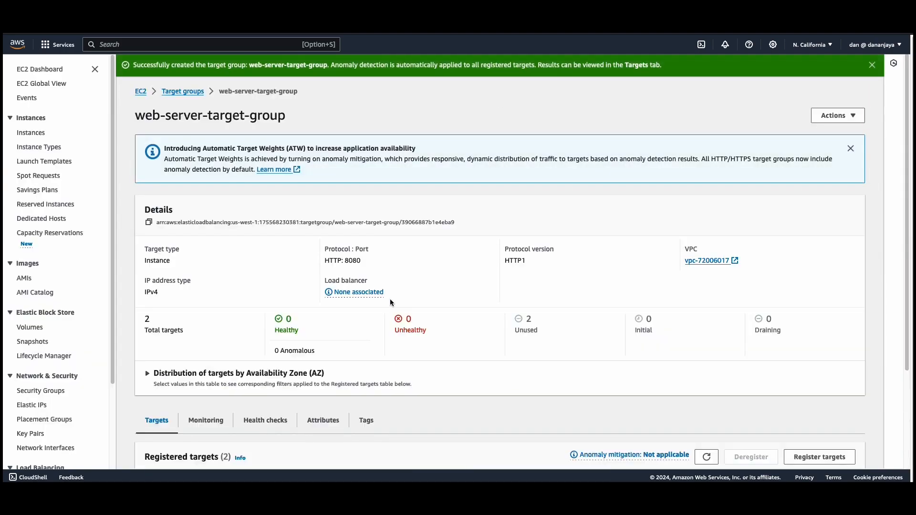
scroll(386, 302, down, 3)
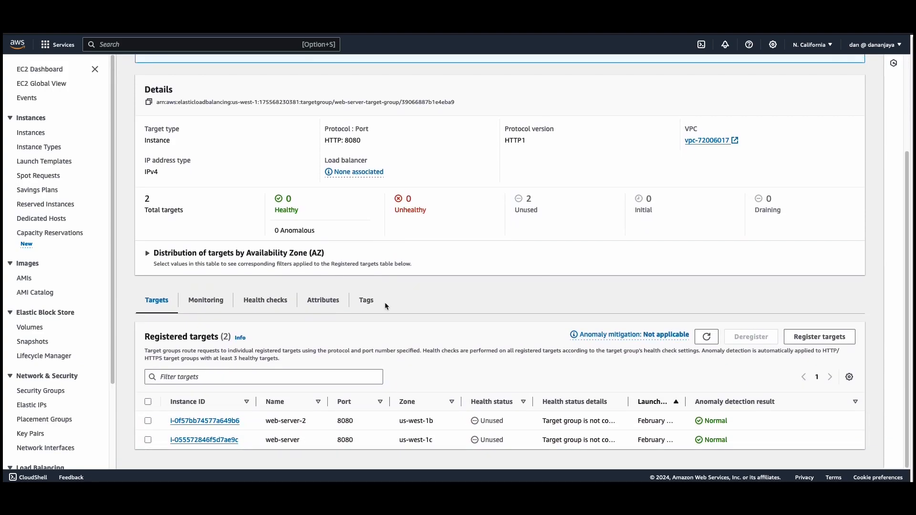
scroll(386, 306, up, 3)
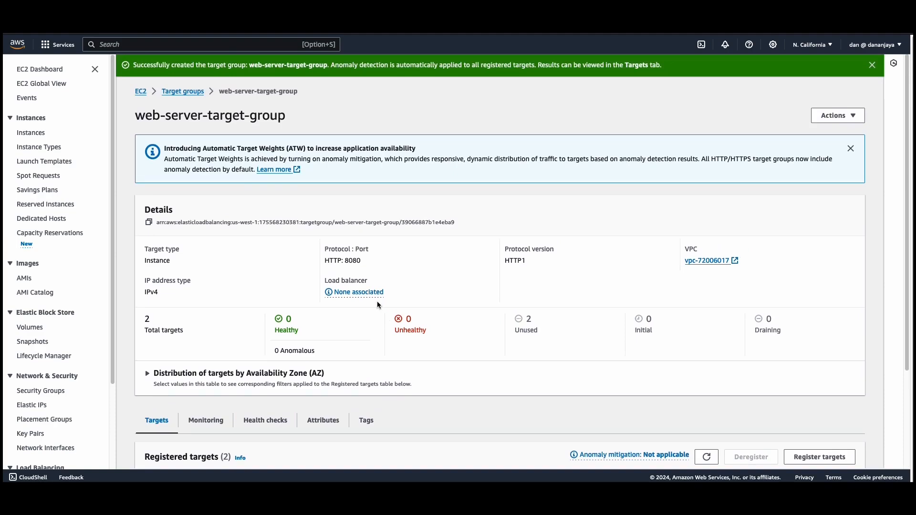
Start creating an Application Load Balancer from the load balancers list
scroll(59, 380, down, 2)
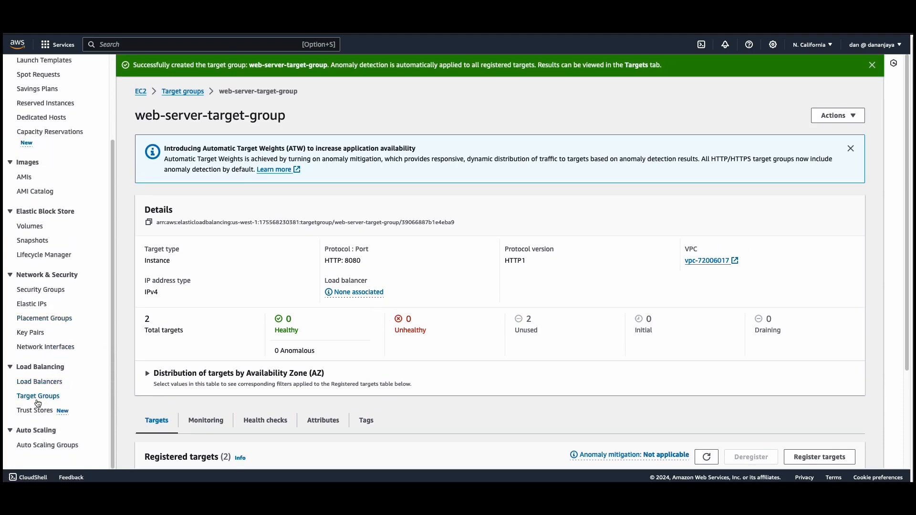
click(35, 386)
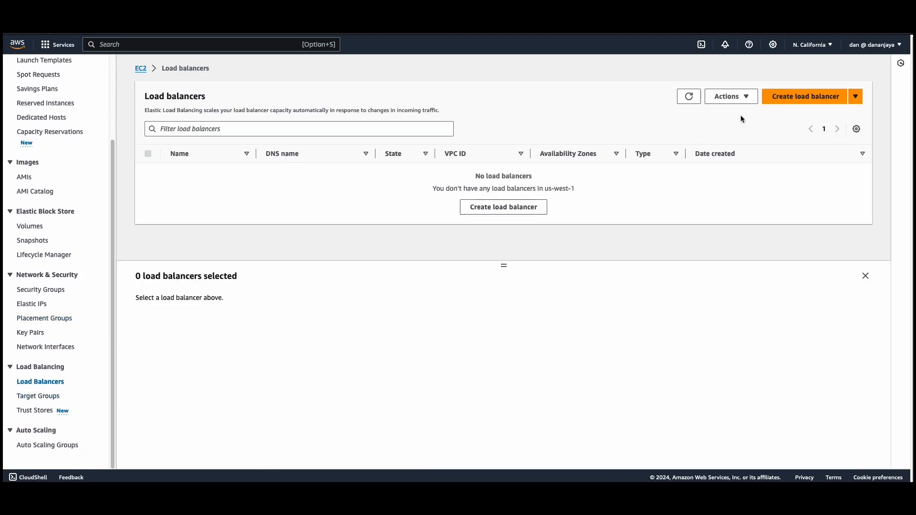
click(798, 96)
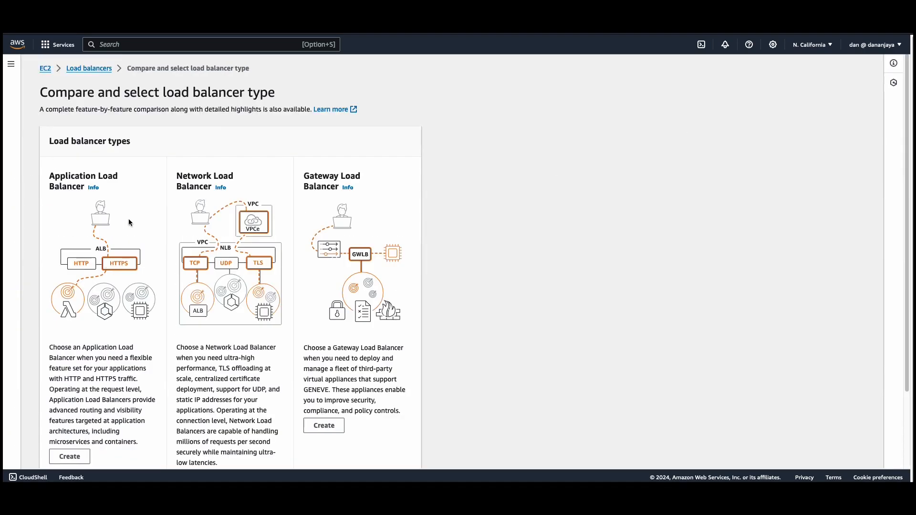
scroll(128, 218, down, 2)
click(69, 368)
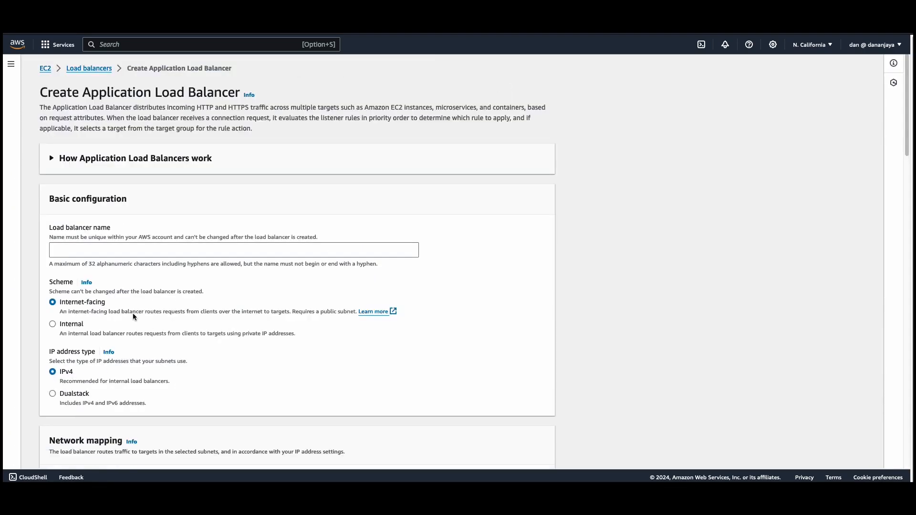
Name the load balancer app-load-balancer
click(81, 251)
text(app-loa)
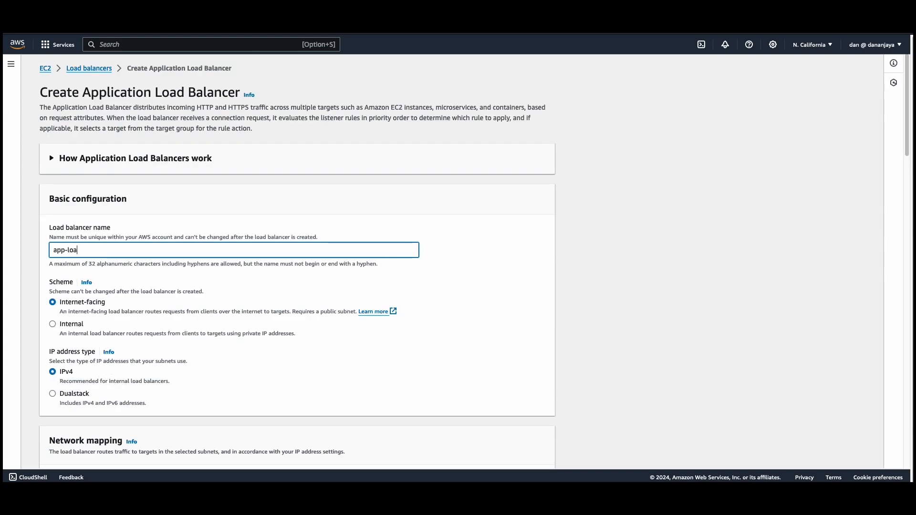
text(d-balancer)
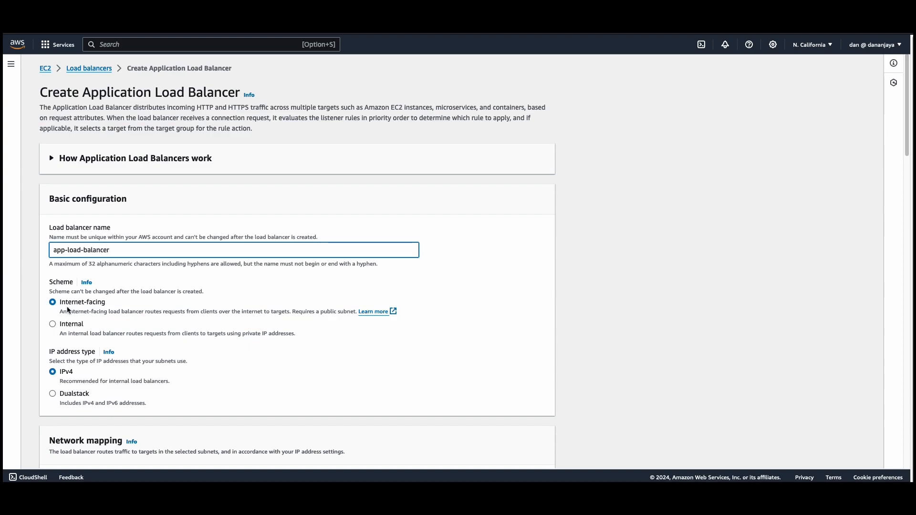
Map the load balancer to the us-west-1c and us-west-1b availability zones
scroll(91, 305, down, 2)
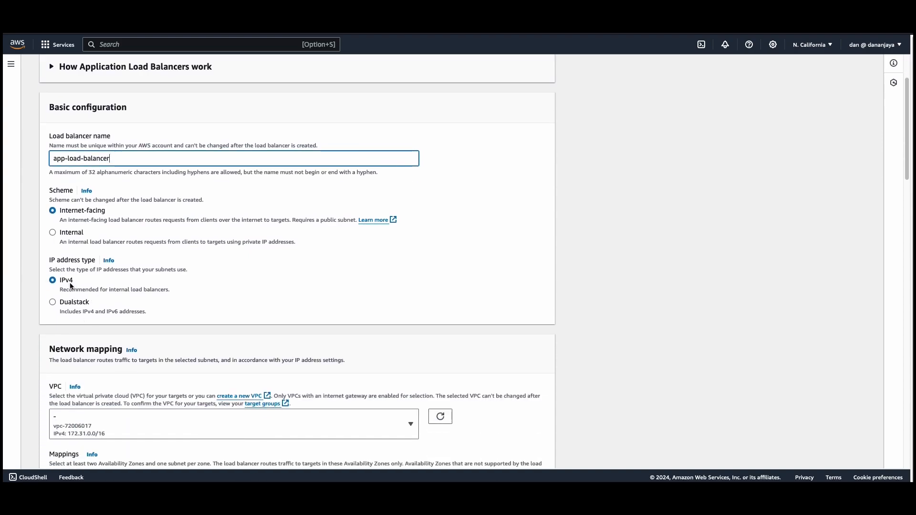
scroll(69, 287, down, 2)
scroll(63, 314, down, 2)
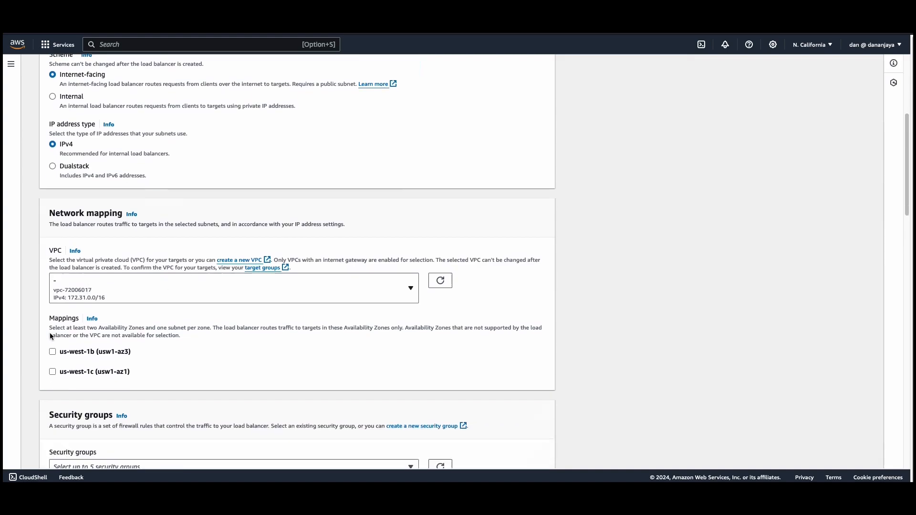
click(52, 348)
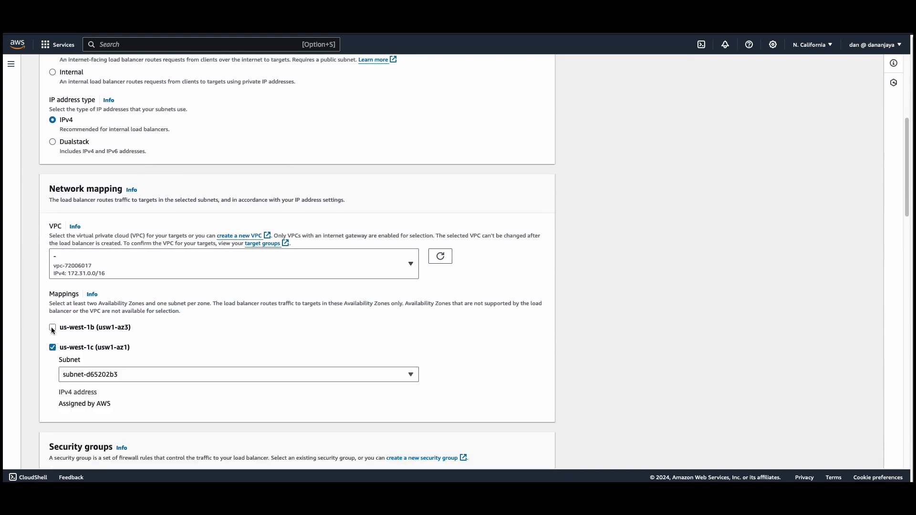
click(52, 328)
Assign load-balancer-security-group to the load balancer and deselect the default security group
scroll(80, 349, down, 5)
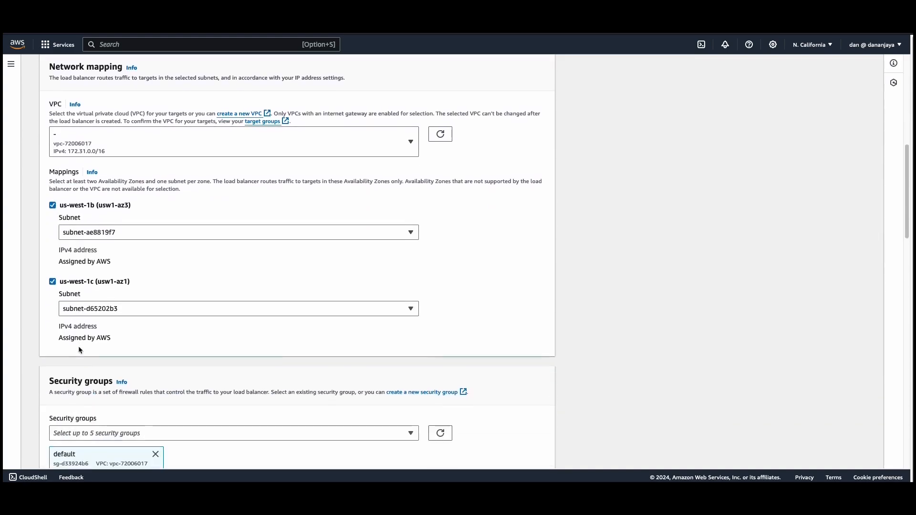
click(103, 326)
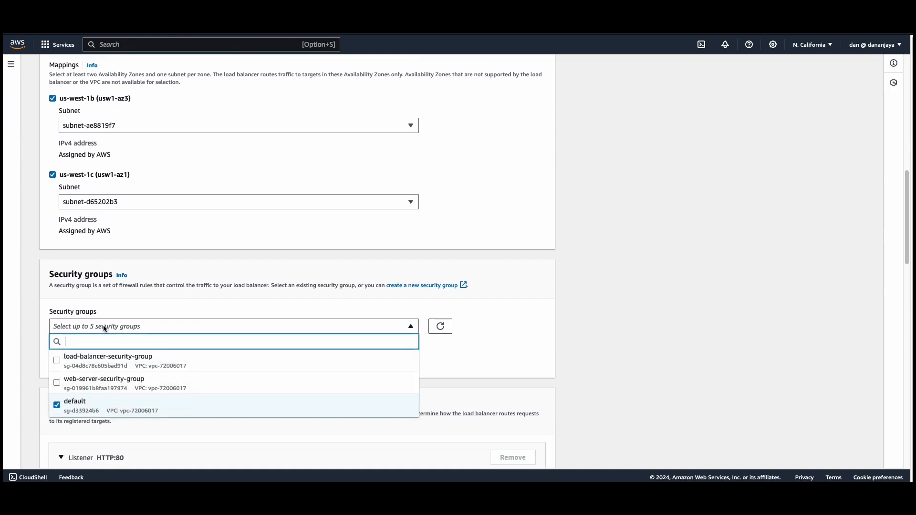
click(95, 369)
click(58, 405)
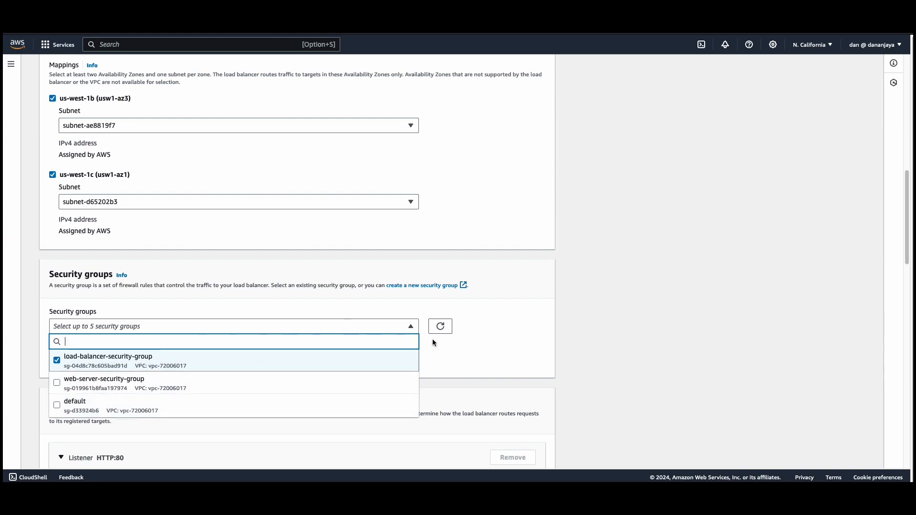
click(536, 344)
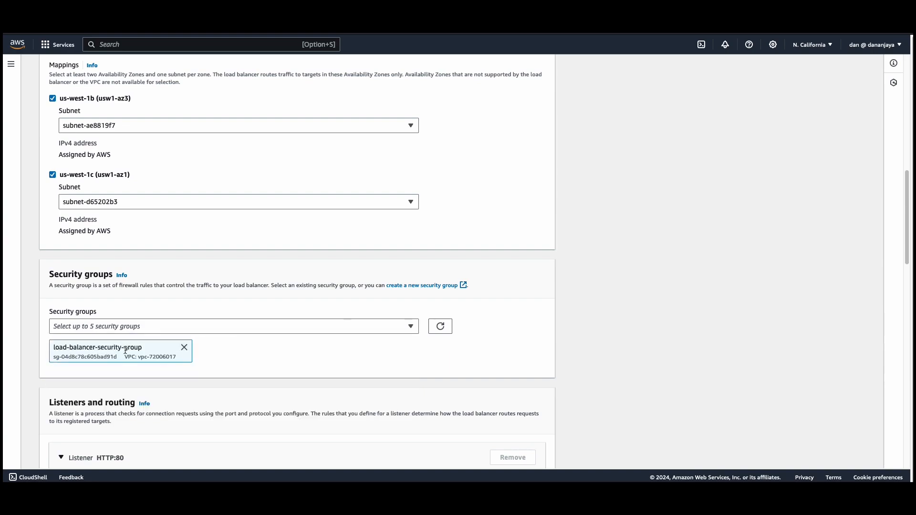
Forward the HTTP:80 listener's default action to web-server-target-group
scroll(126, 348, down, 2)
scroll(126, 351, down, 4)
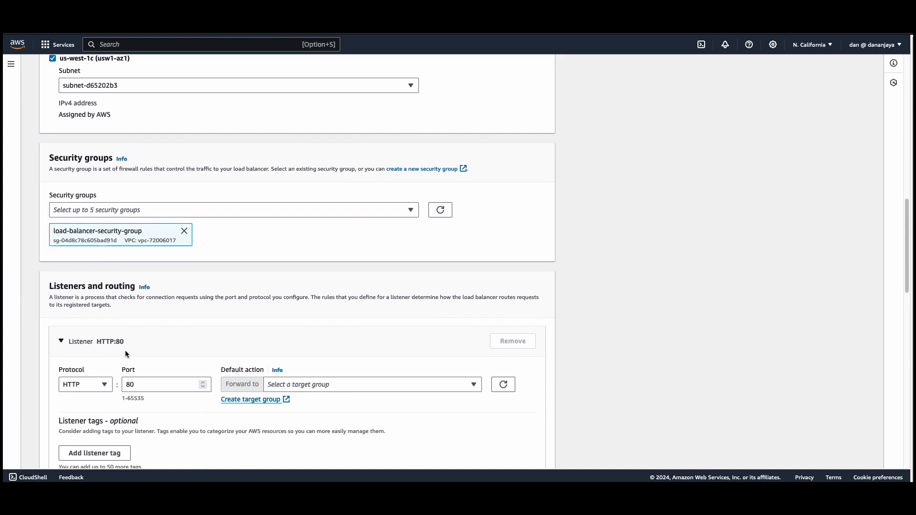
click(329, 303)
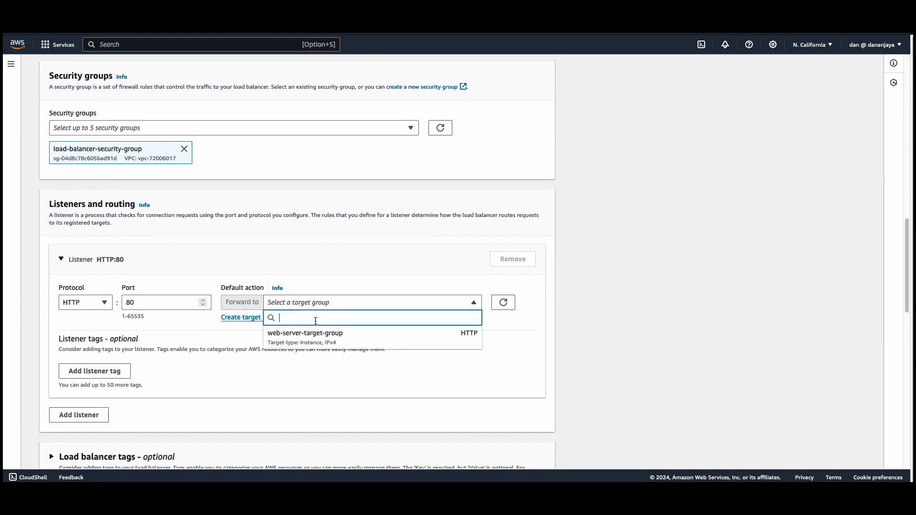
click(308, 334)
Review the configuration summary, create the load balancer, and look over its details page
scroll(307, 334, down, 4)
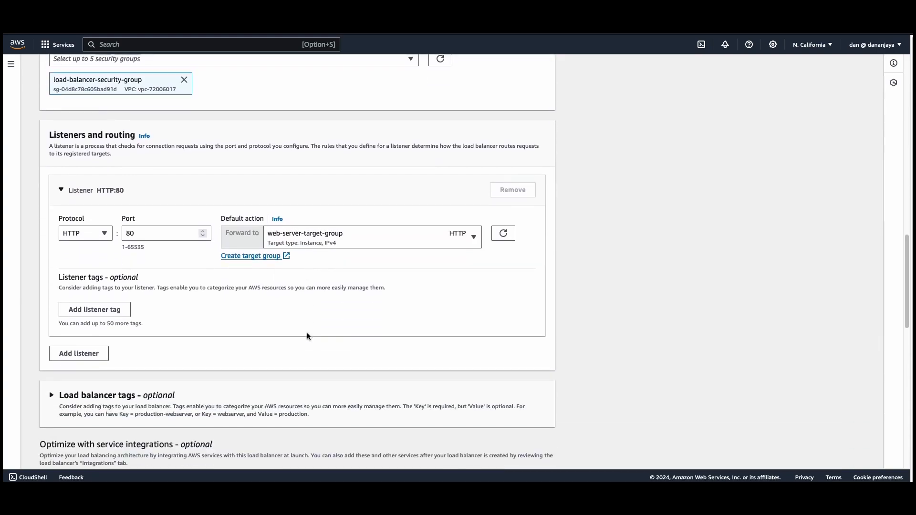
scroll(307, 338, down, 1)
scroll(308, 337, down, 13)
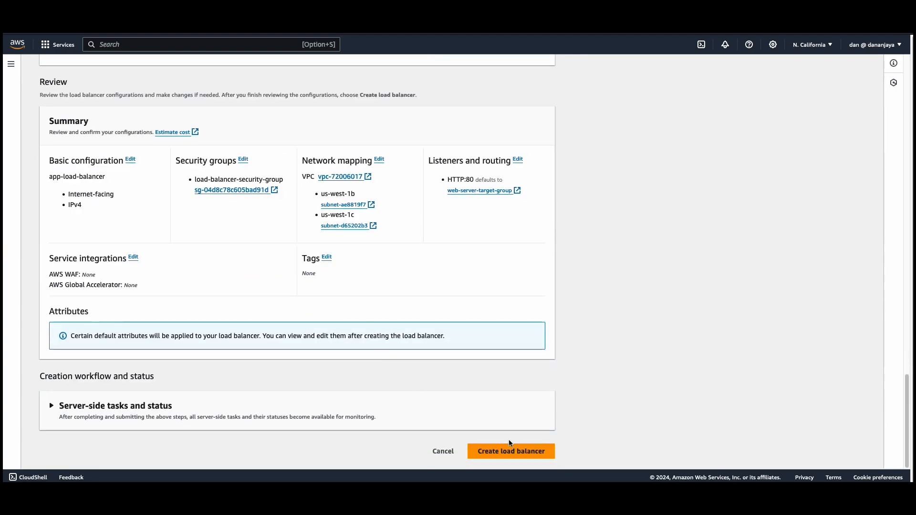
click(510, 449)
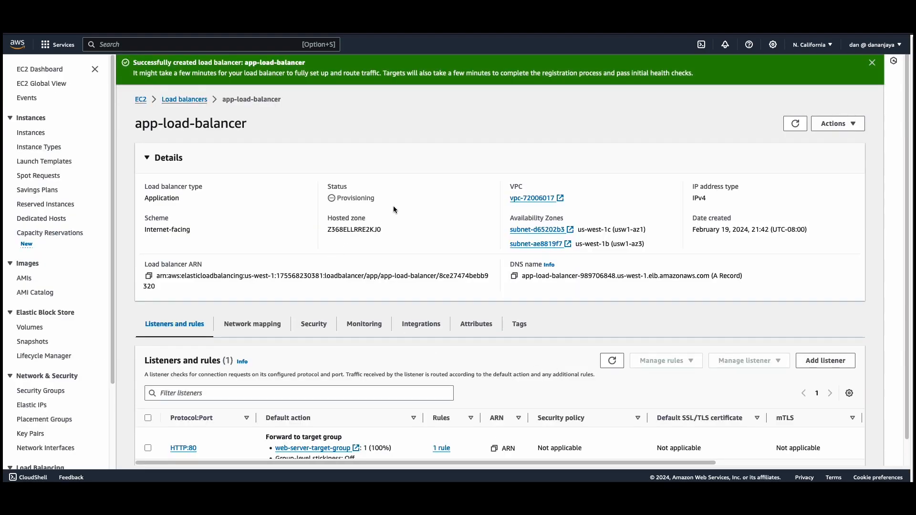
scroll(393, 209, down, 1)
scroll(392, 208, up, 1)
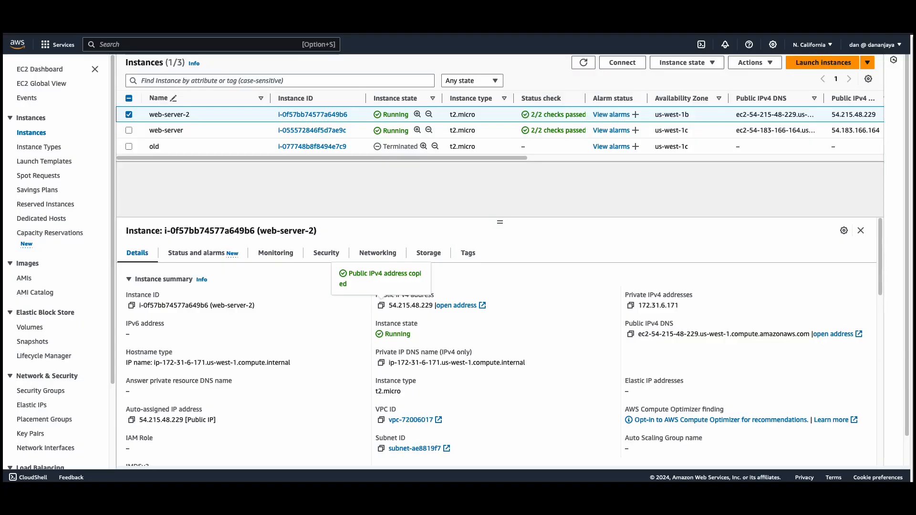
Return to the list of load balancers and reselect app-load-balancer to show its details
scroll(37, 145, down, 3)
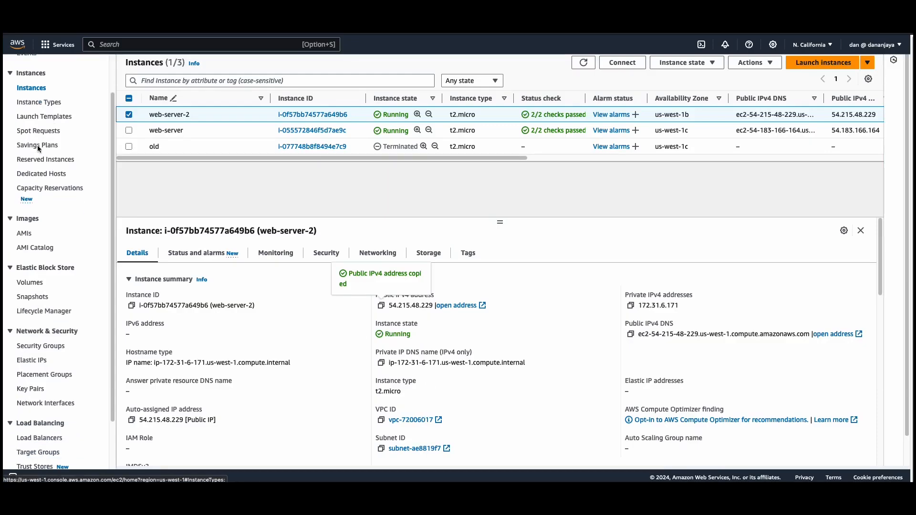
click(63, 382)
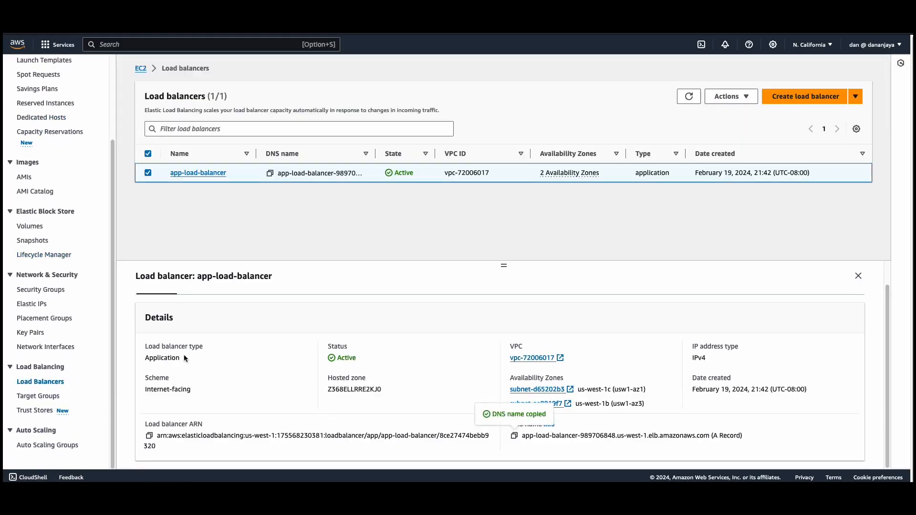
click(148, 173)
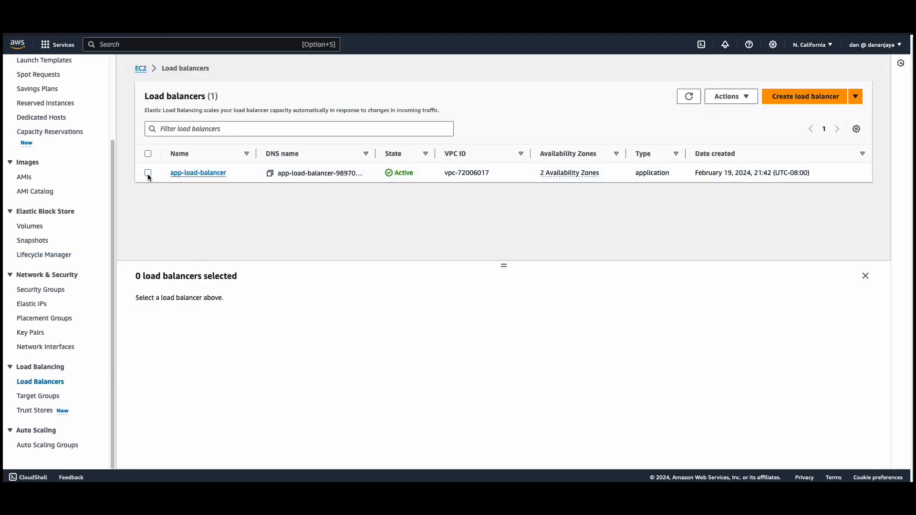
click(147, 173)
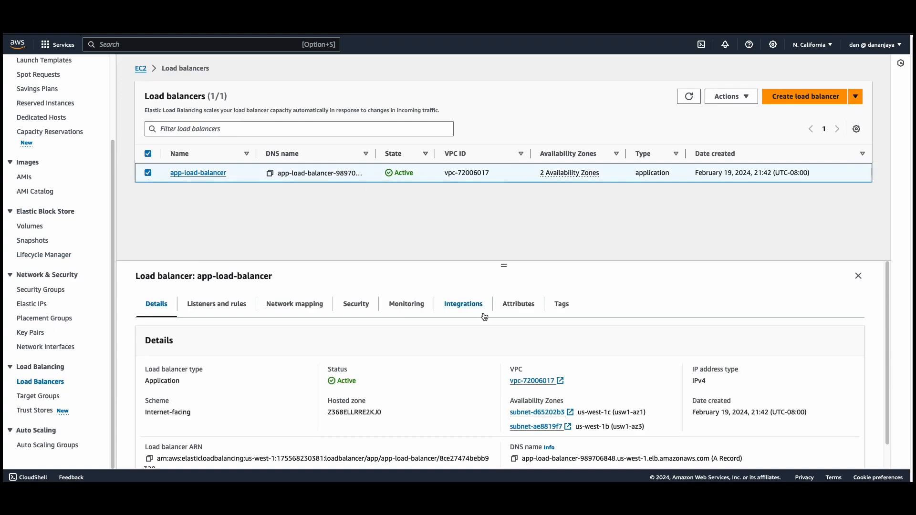
Copy the load balancer's DNS name and paste it into the address field of a new Safari window
scroll(484, 324, down, 1)
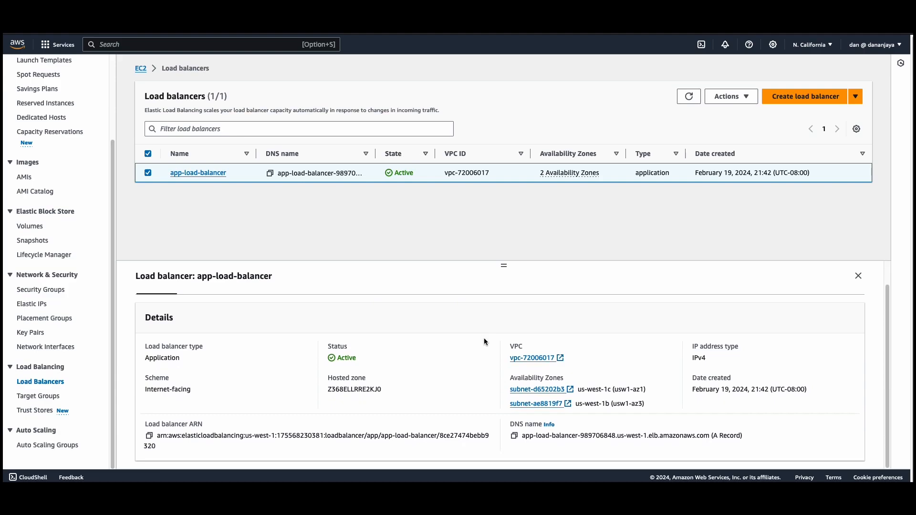
click(514, 437)
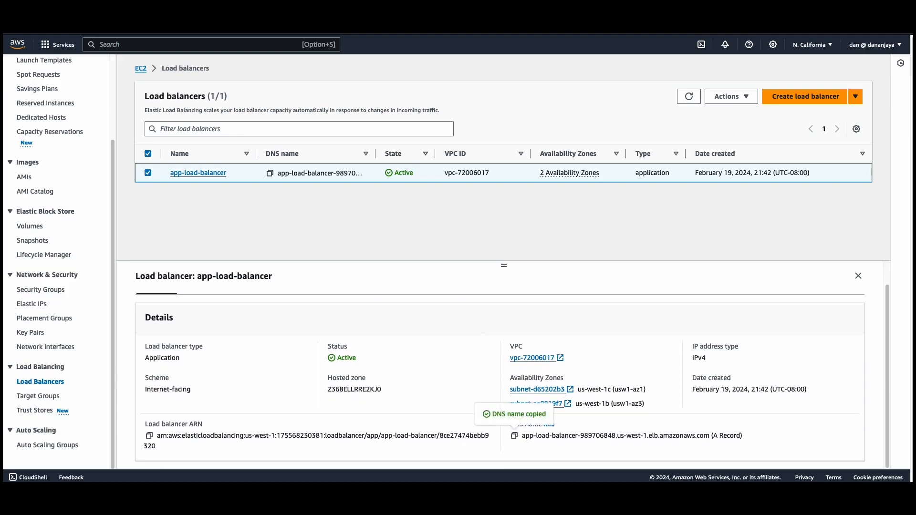
drag(571, 501, 569, 104)
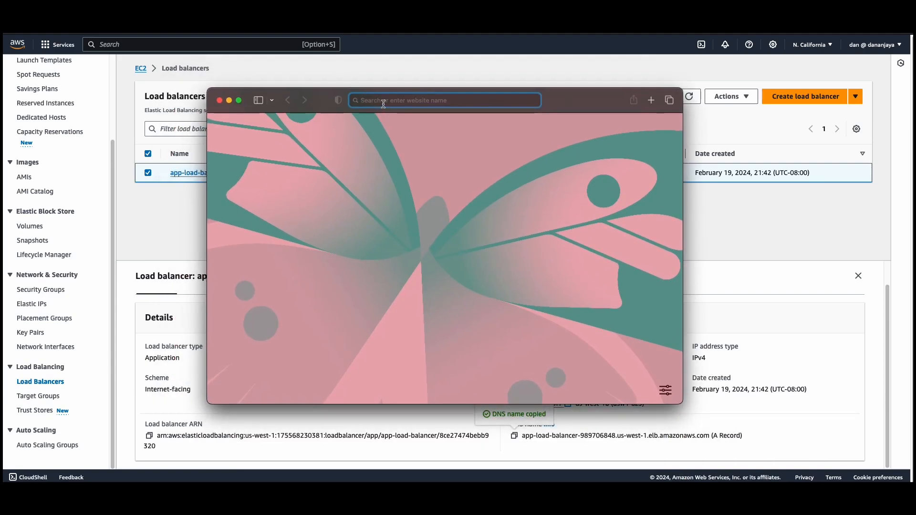
key(super+v)
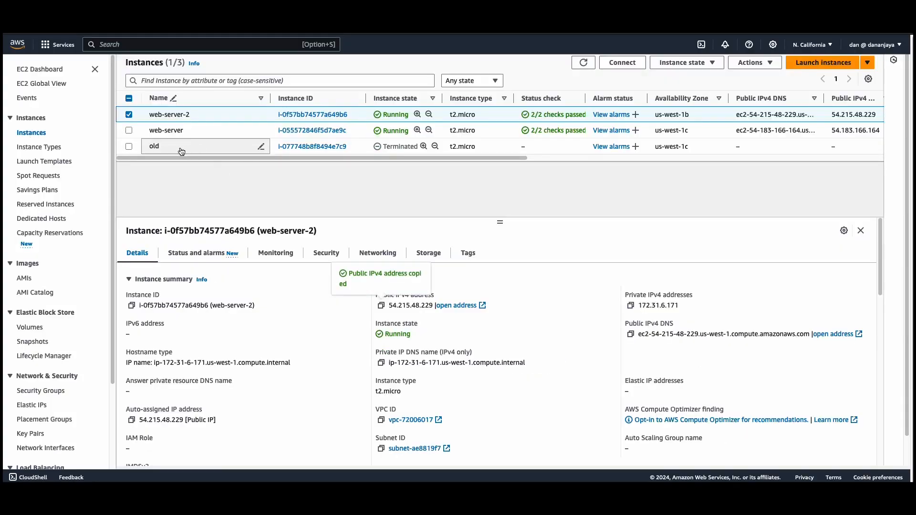
Stop the web-server instance instead of web-server-2, and refresh the instance list to check its state
click(129, 114)
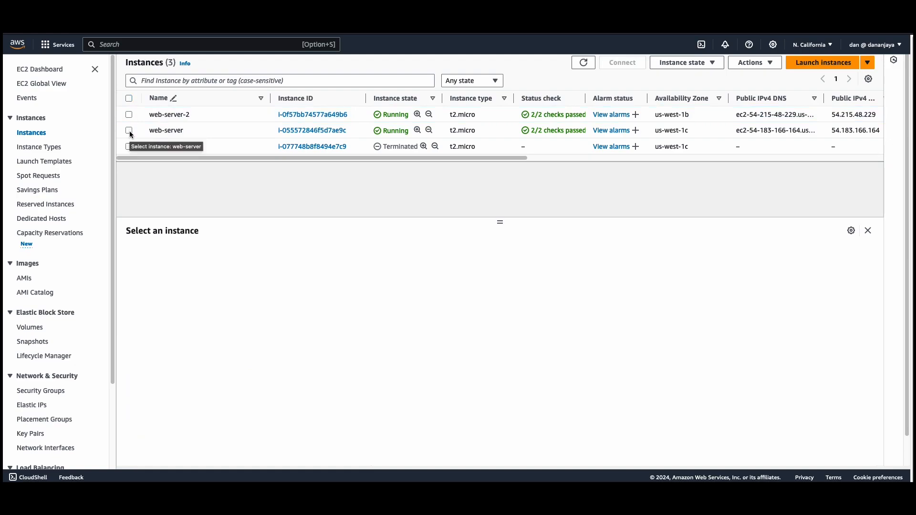
click(128, 131)
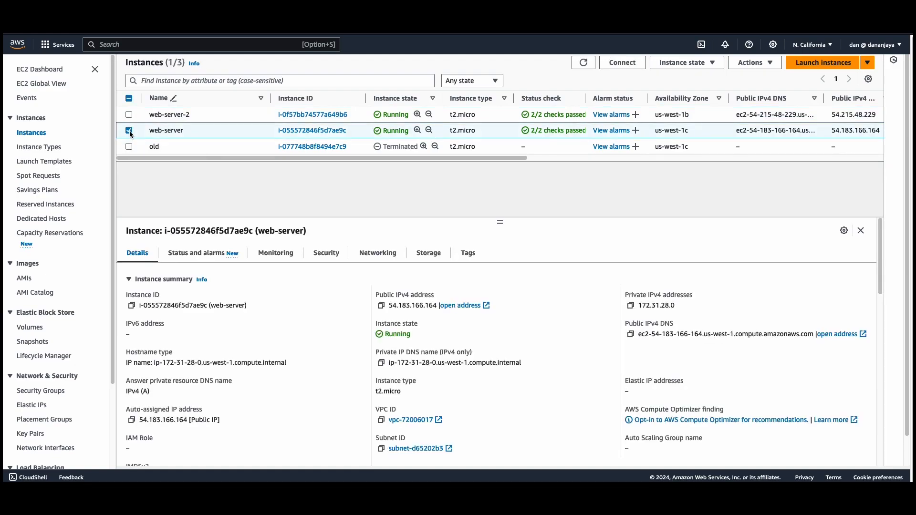
click(696, 64)
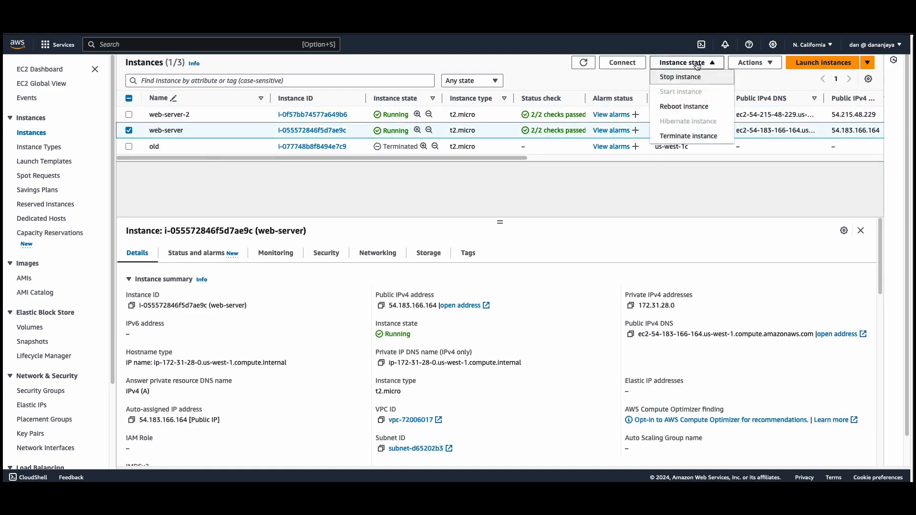
click(677, 77)
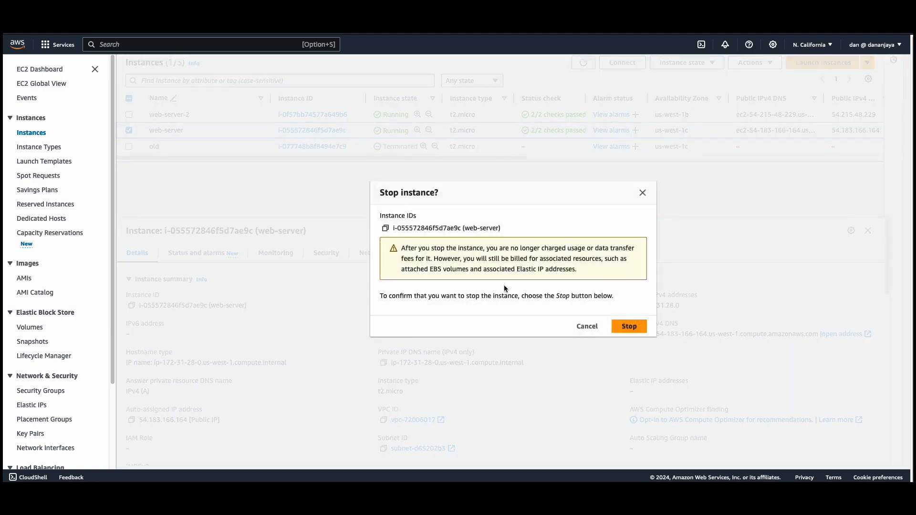
click(623, 329)
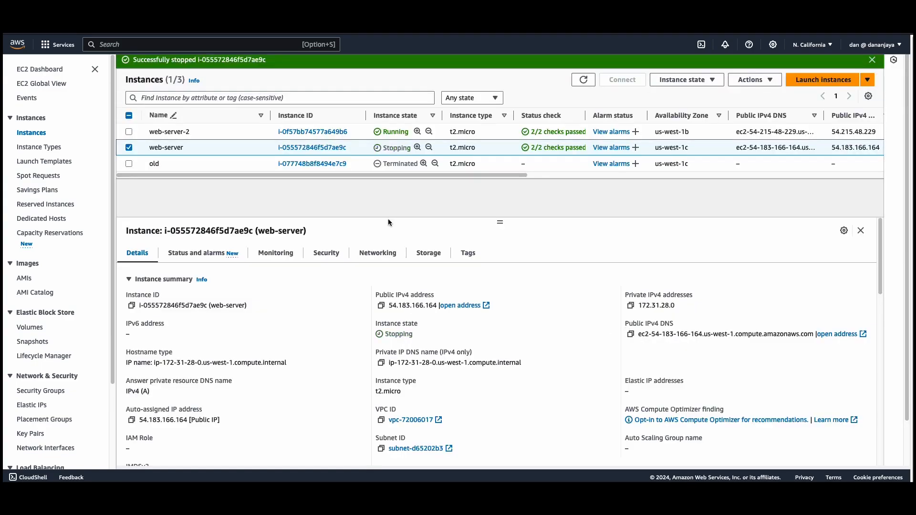
key(super+r)
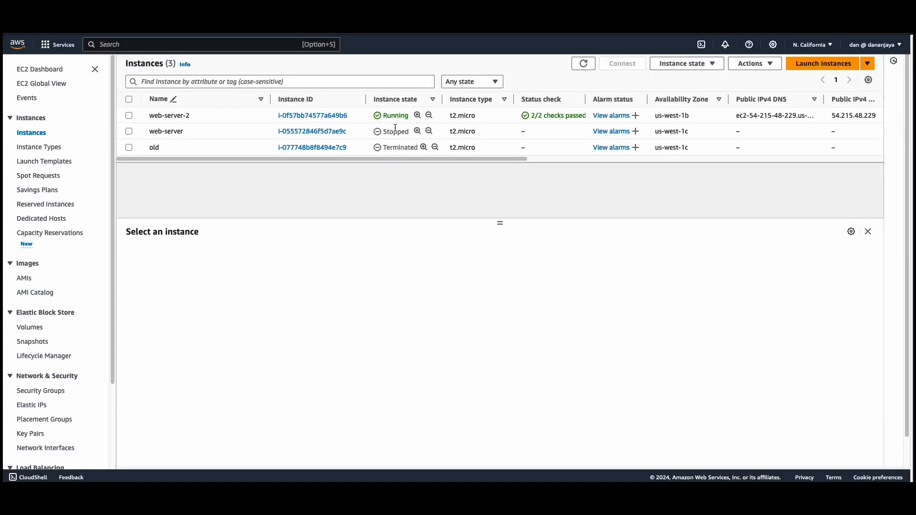
Switch to Safari, reload the load balancer page to test it with web-server stopped, and return to the EC2 console
key(super+Tab)
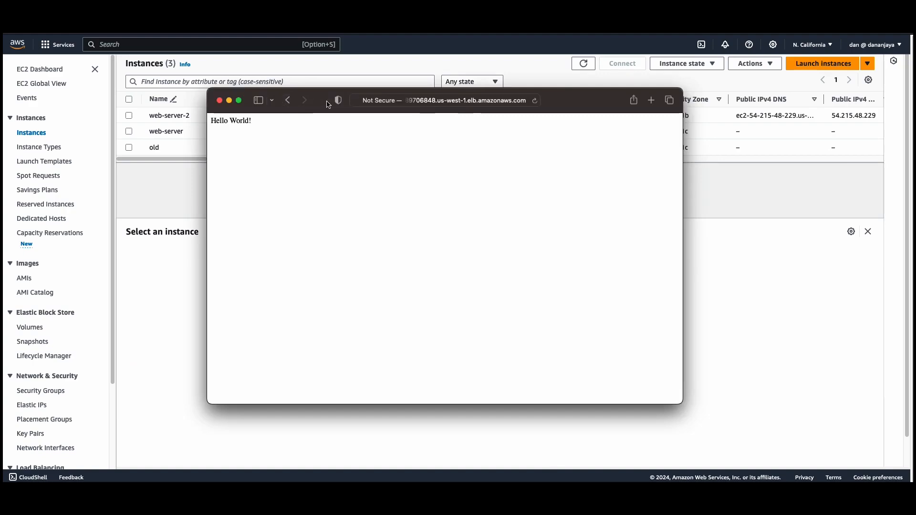
click(535, 101)
click(119, 85)
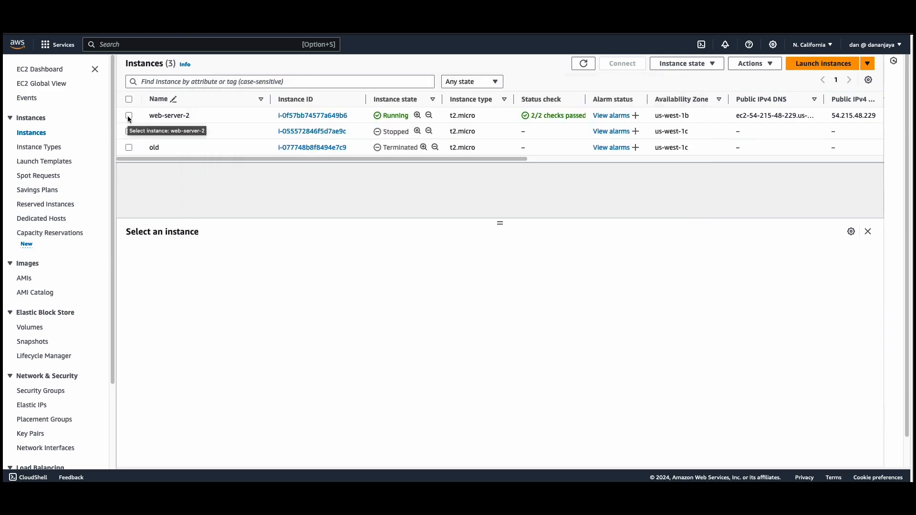
Stop the web-server-2 instance as well
click(129, 116)
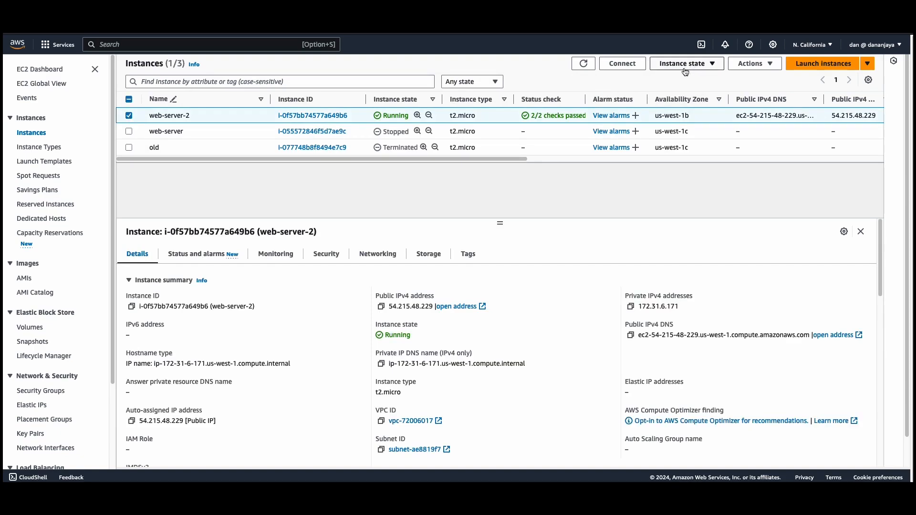
click(686, 67)
click(678, 78)
click(588, 328)
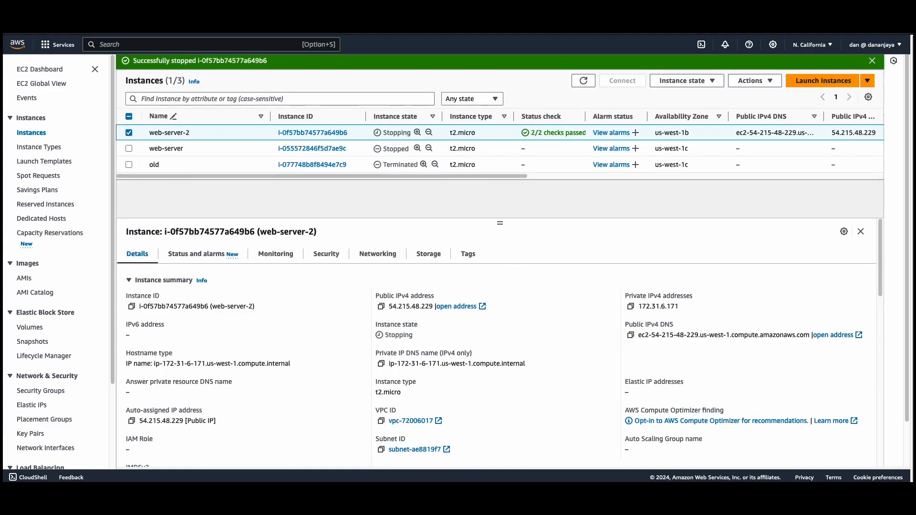
Switch to Safari and reload the load balancer page to test it with both web servers stopped
key(super+Tab)
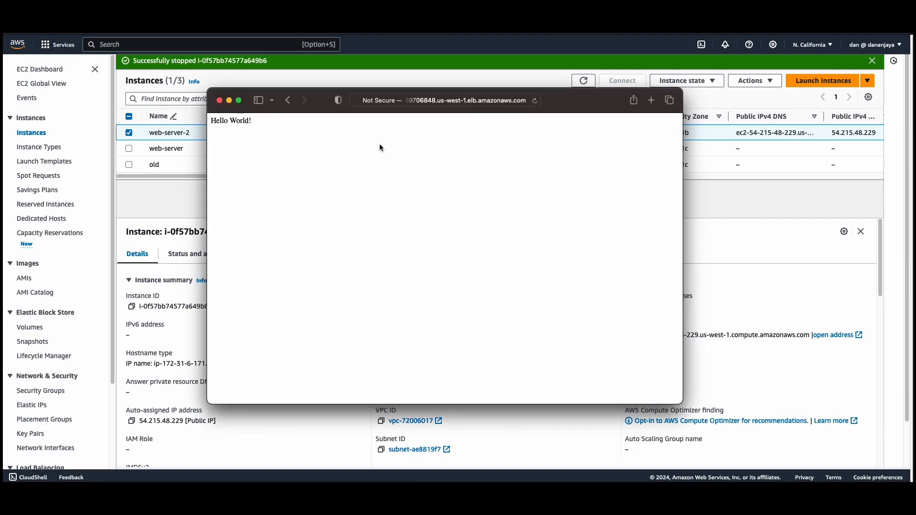
click(535, 101)
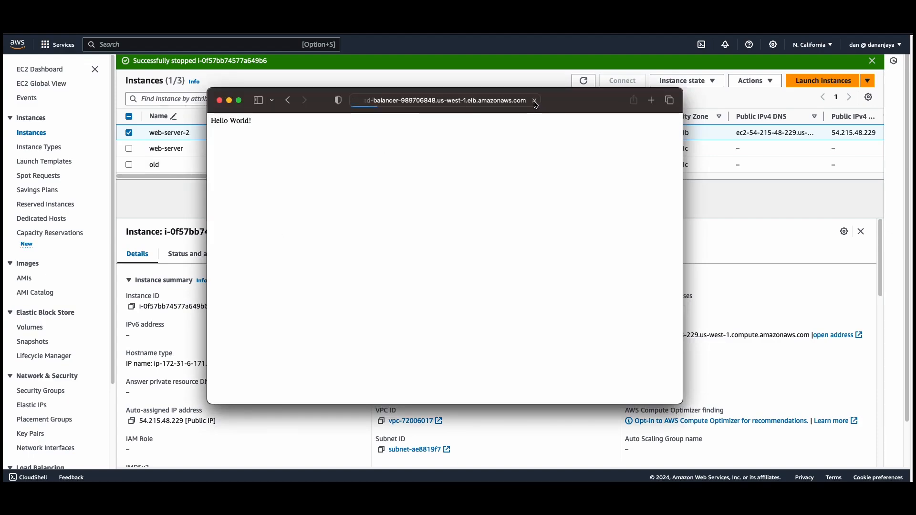